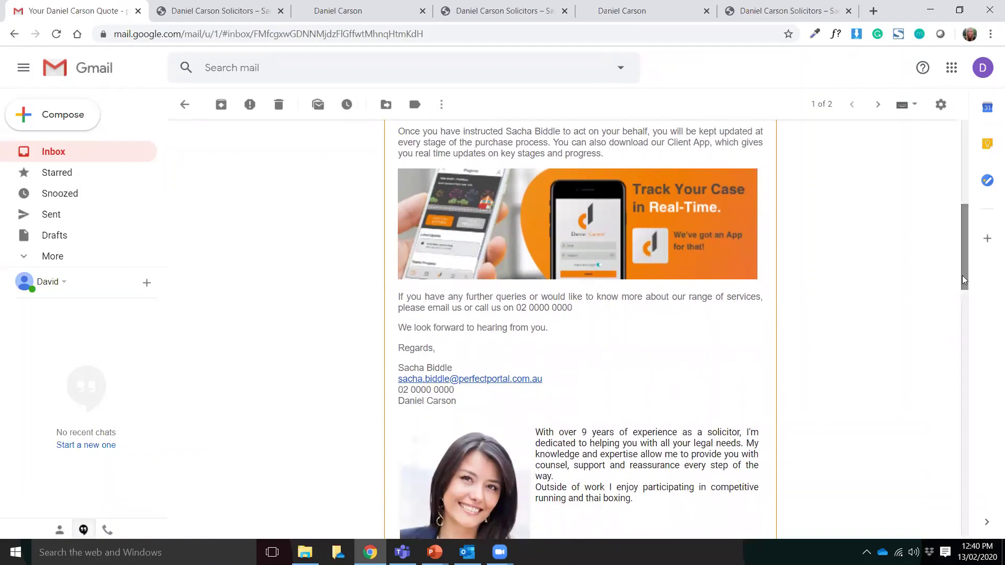
Step: Review the rest of the quote email and read through its attached purchase quote PDF
{"action": "left_click_drag", "start_coordinate": [966, 279], "coordinate": [971, 291]}
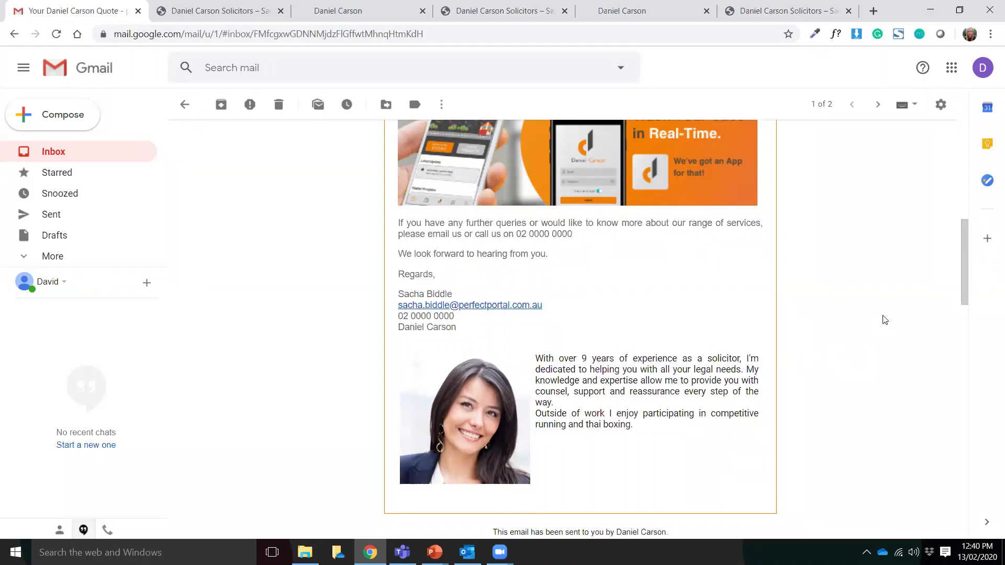
{"action": "mouse_move", "coordinate": [964, 248]}
{"action": "left_mouse_down"}
{"action": "mouse_move", "coordinate": [965, 218]}
{"action": "mouse_move", "coordinate": [972, 282]}
{"action": "left_mouse_up"}
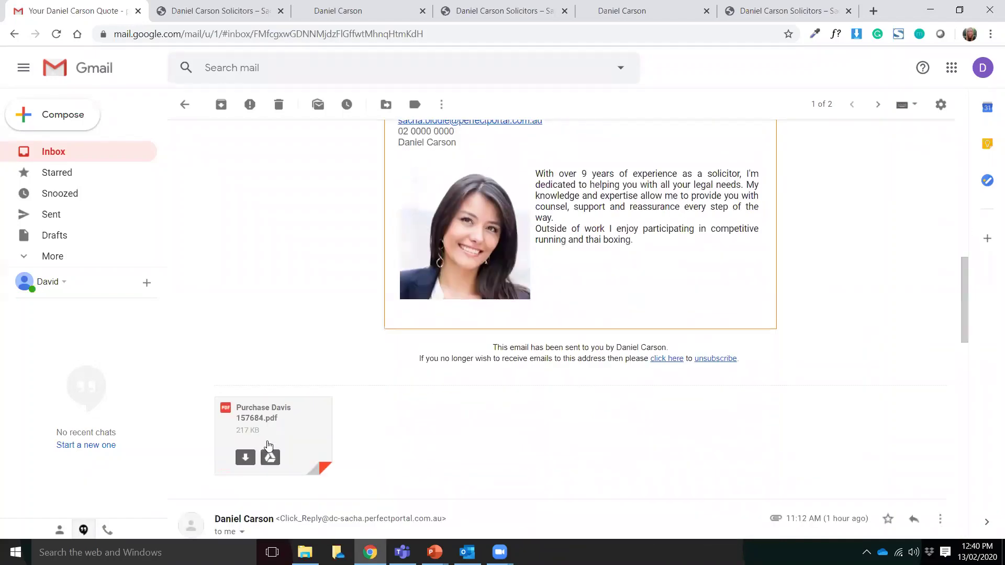
{"action": "left_click", "coordinate": [298, 431]}
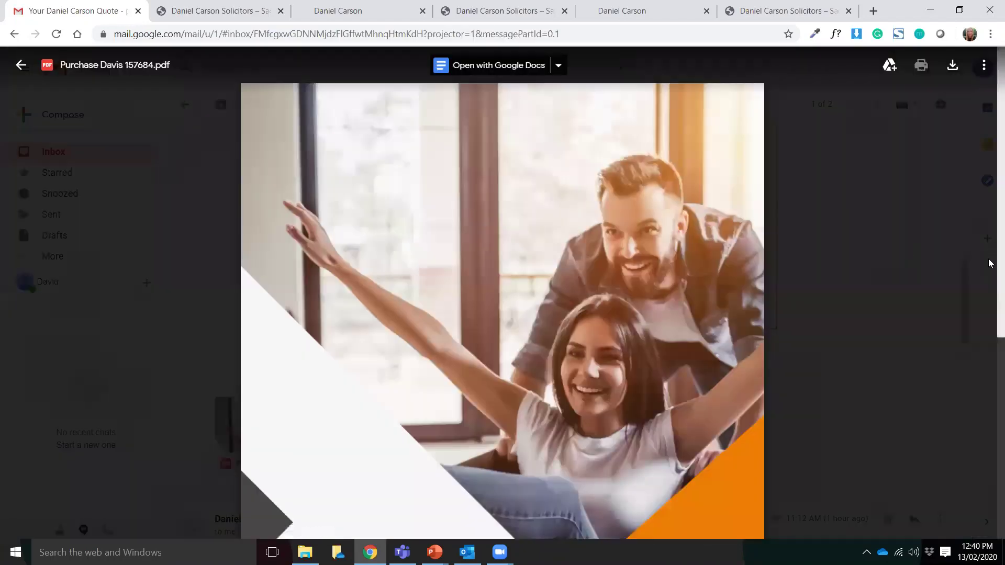
{"action": "left_click_drag", "start_coordinate": [990, 98], "coordinate": [978, 388]}
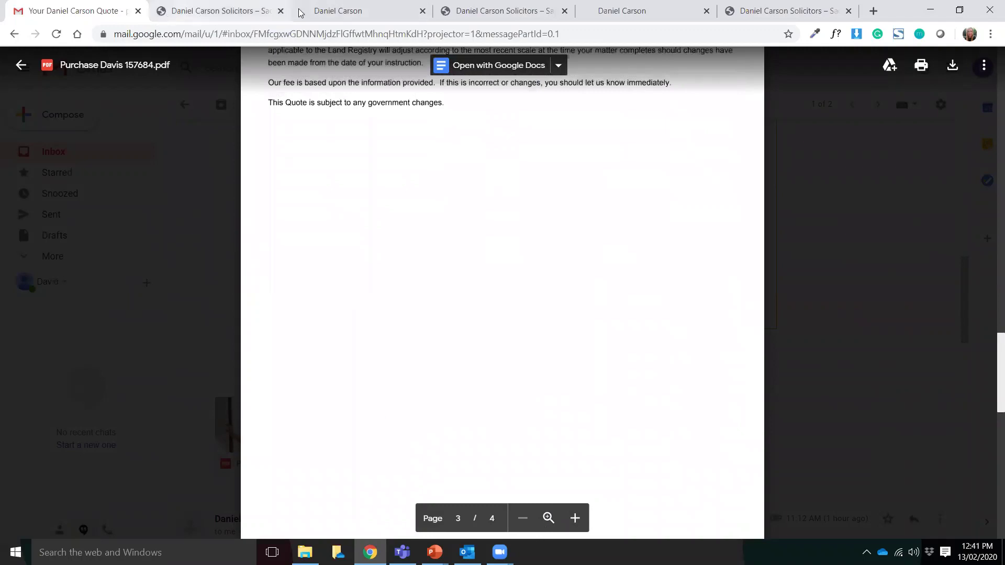
Step: Switch to the Perfect Portal dashboard, view the avatar upload options for the signed-in account, and close them without changes
{"action": "left_click", "coordinate": [351, 14]}
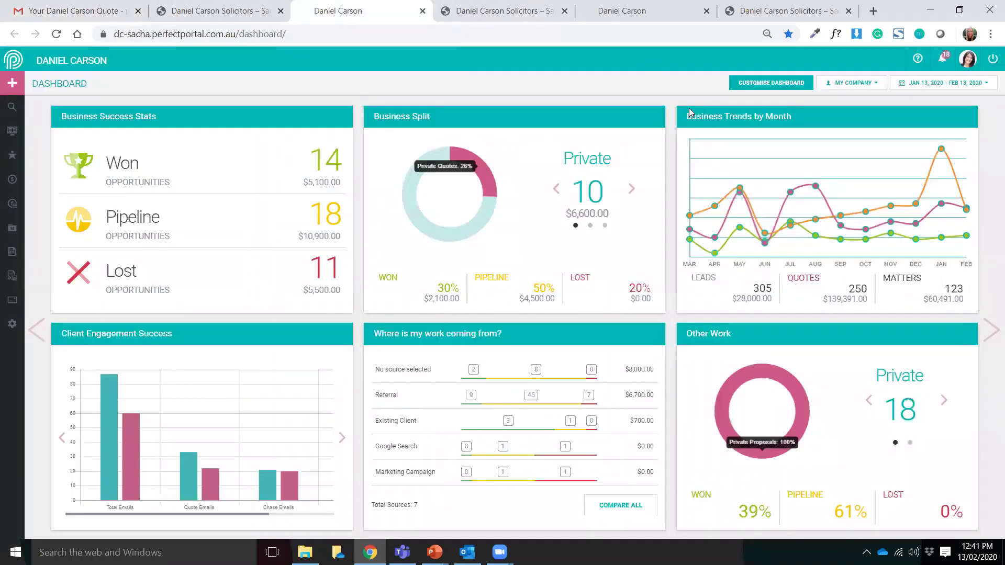
{"action": "left_click", "coordinate": [966, 62]}
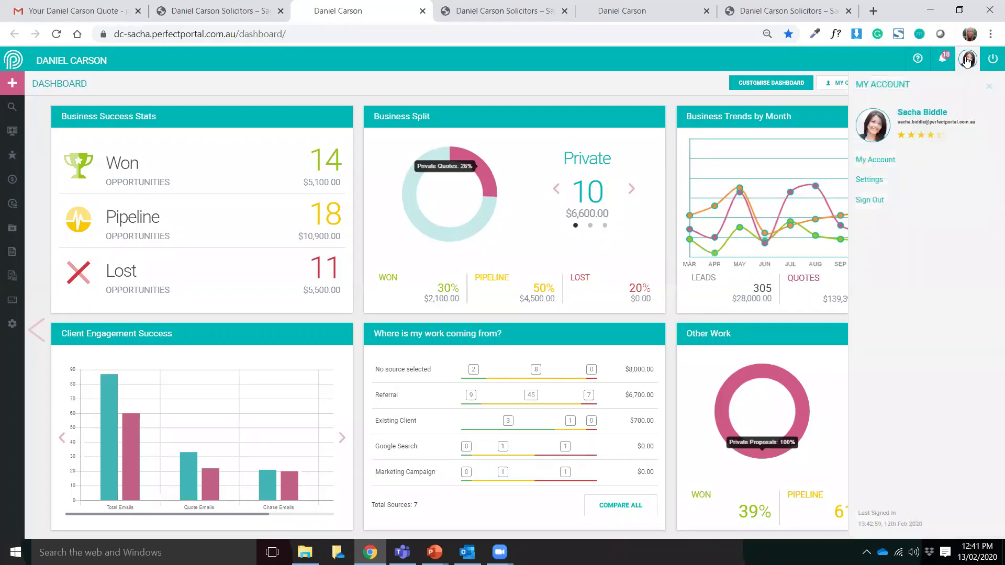
{"action": "left_click", "coordinate": [871, 126]}
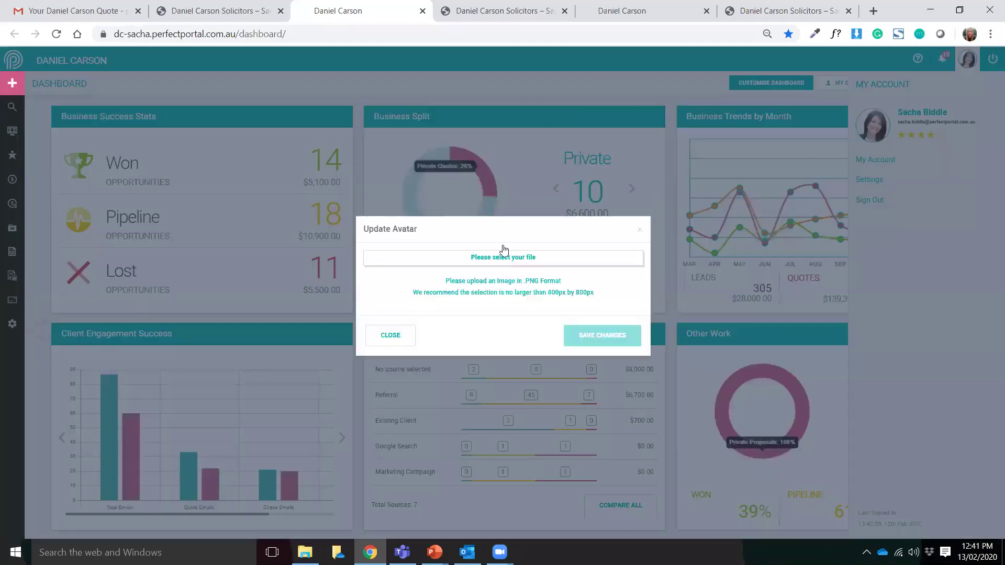
{"action": "left_click", "coordinate": [399, 341]}
Step: Show the My Biography editor in the account settings with the solicitor's biography text
{"action": "left_click", "coordinate": [966, 60]}
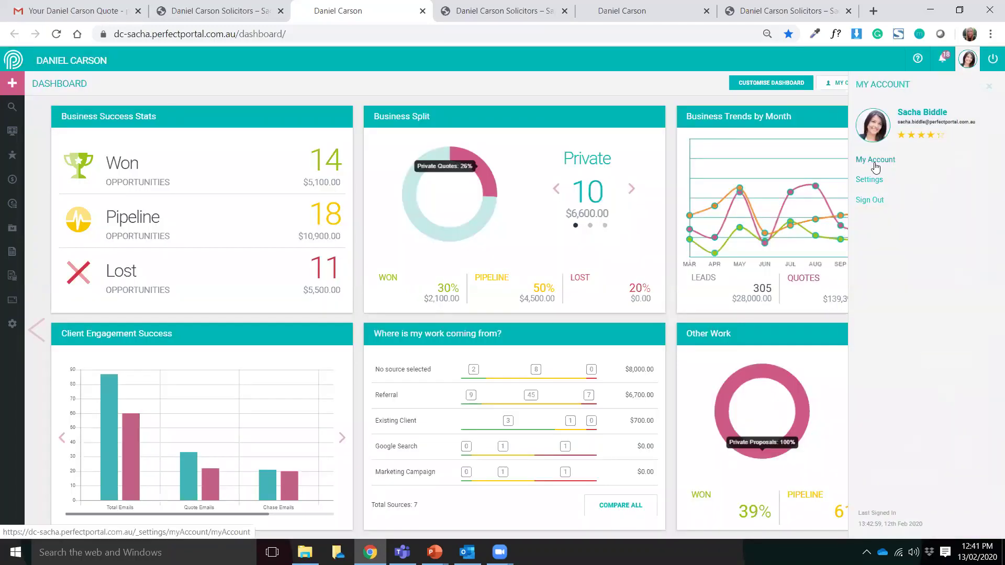
{"action": "left_click", "coordinate": [875, 164]}
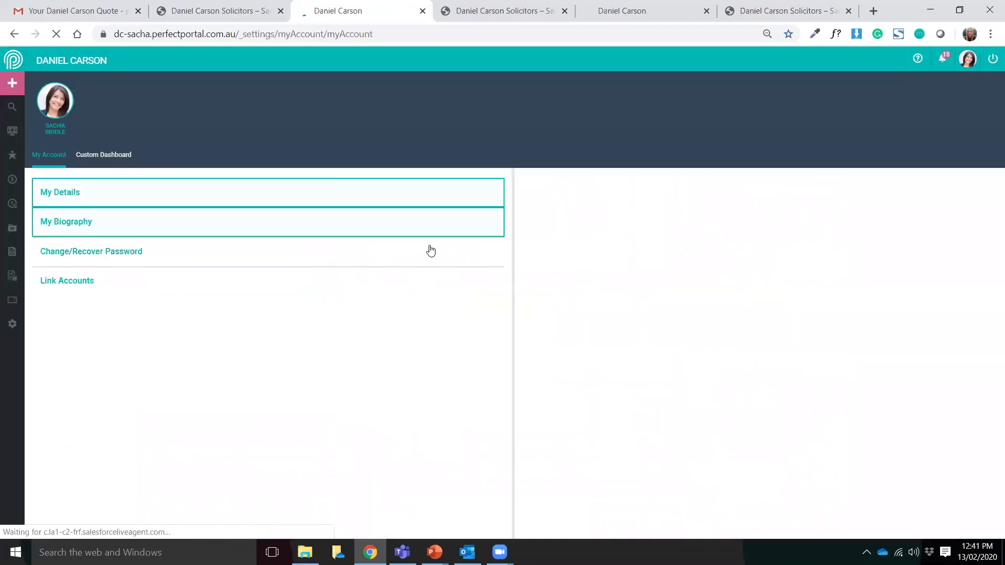
{"action": "left_click", "coordinate": [102, 226]}
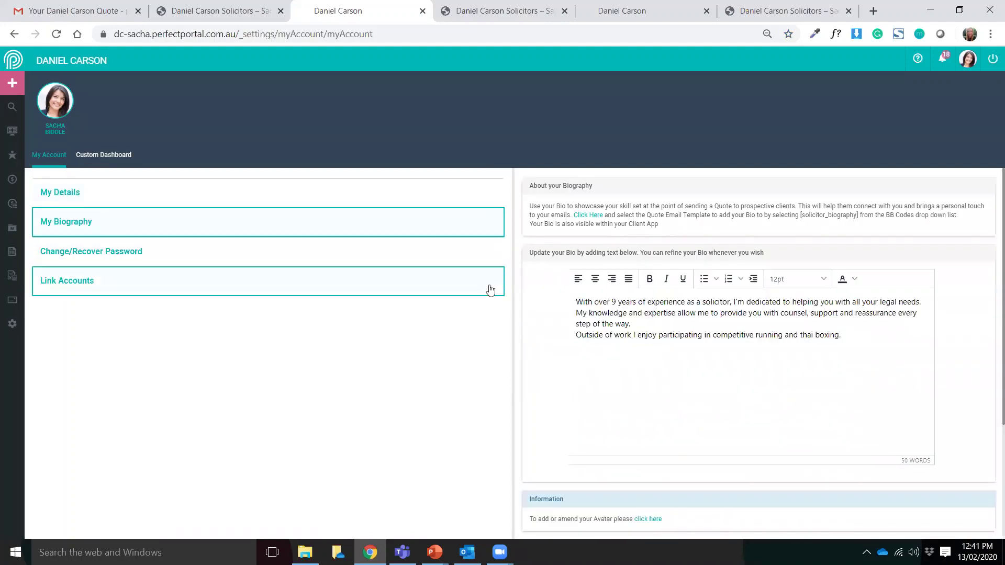
{"action": "left_click", "coordinate": [843, 334]}
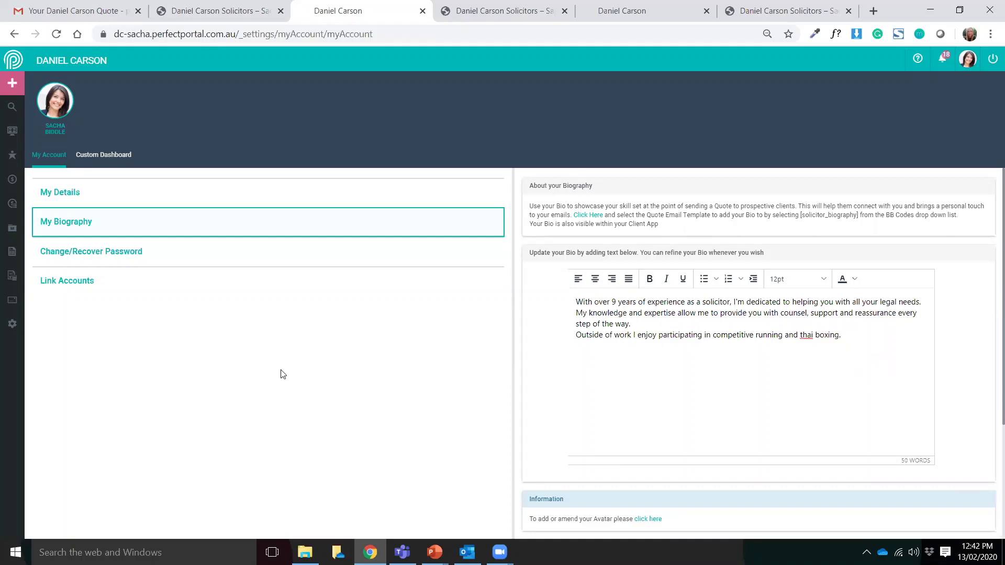
Step: View the referrer settings for Biddle Estates and highlight the option letting the referrer generate quotes using a fee scale
{"action": "left_click", "coordinate": [16, 332]}
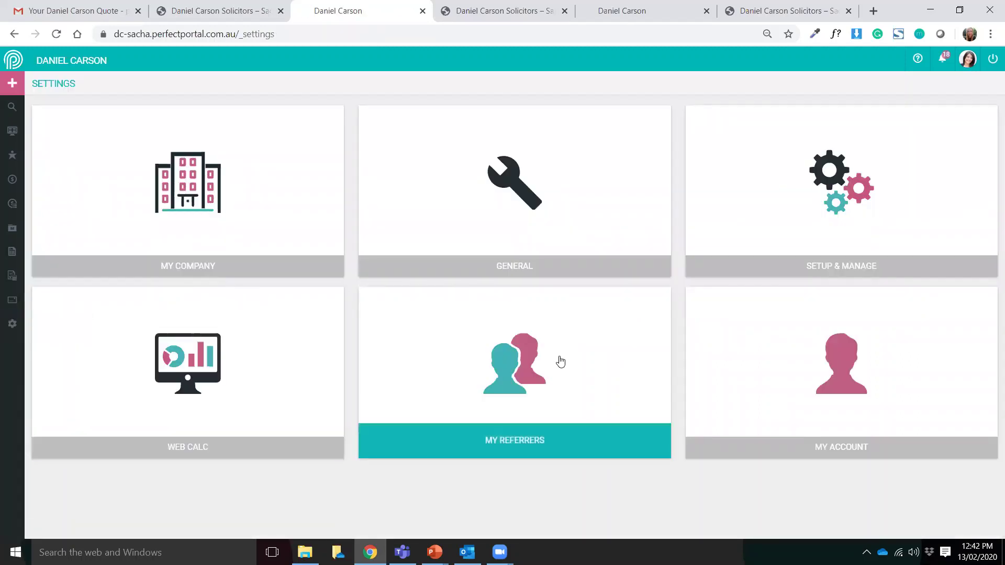
{"action": "left_click", "coordinate": [497, 385]}
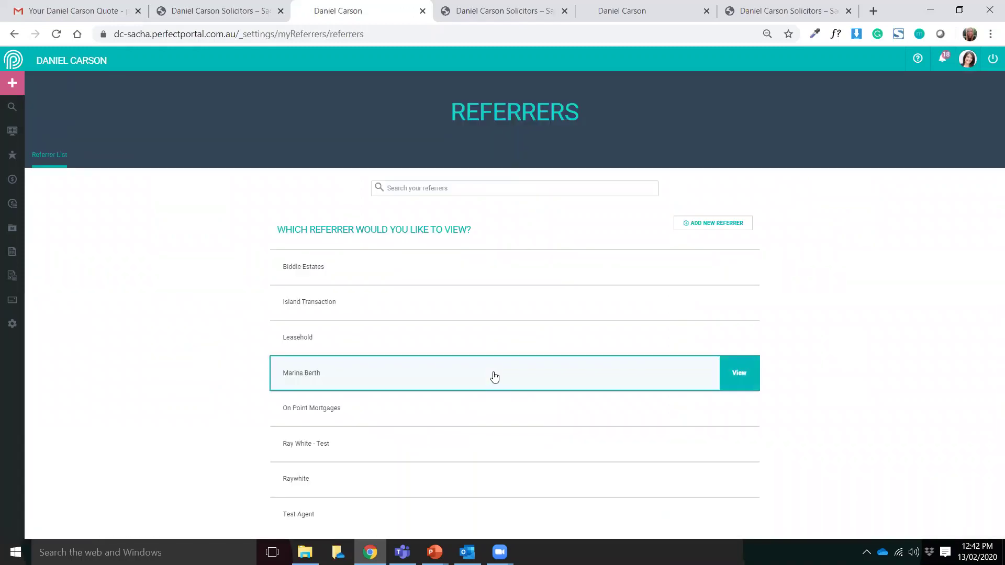
{"action": "left_click", "coordinate": [502, 278]}
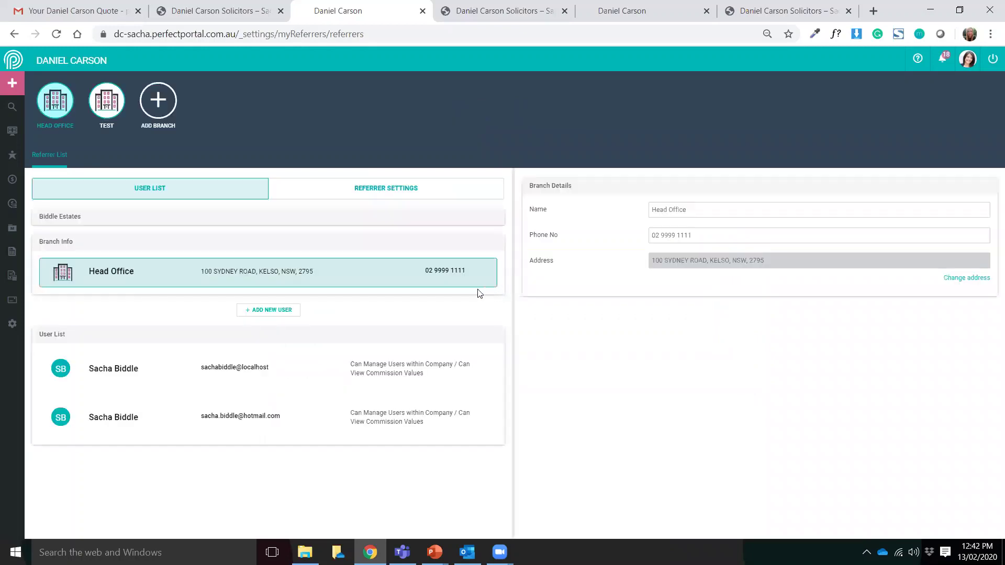
{"action": "left_click", "coordinate": [409, 196]}
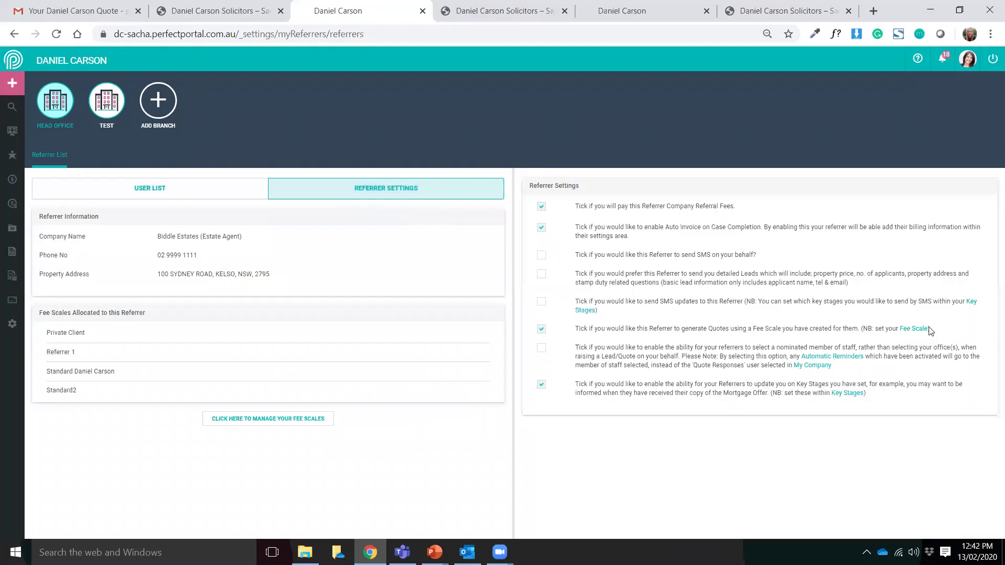
{"action": "left_click_drag", "start_coordinate": [904, 330], "coordinate": [574, 336]}
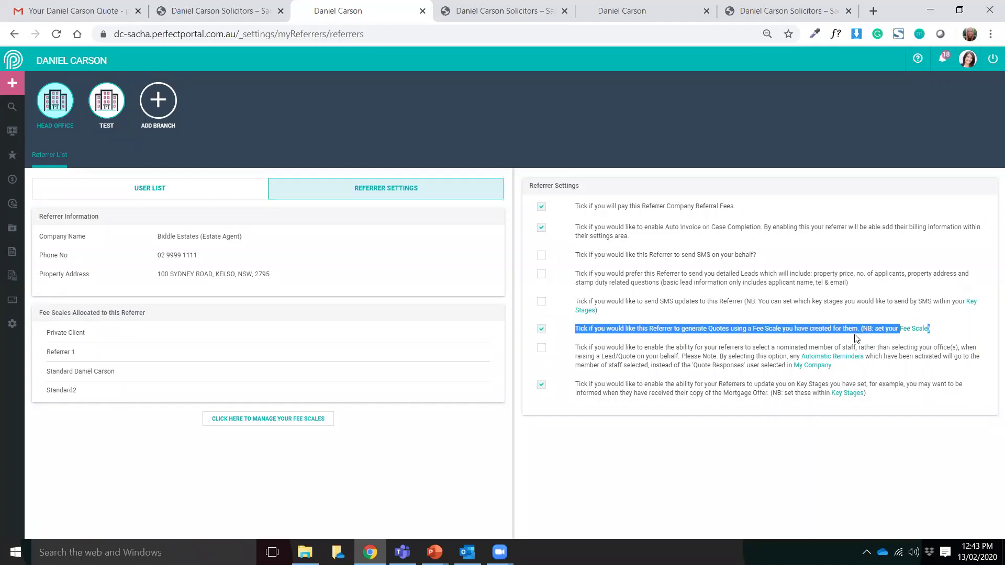
Step: Return to Gmail, close the PDF preview, and examine the referrer-specific quote email, highlighting its introductory paragraph about Biddle Estates
{"action": "left_click", "coordinate": [79, 15]}
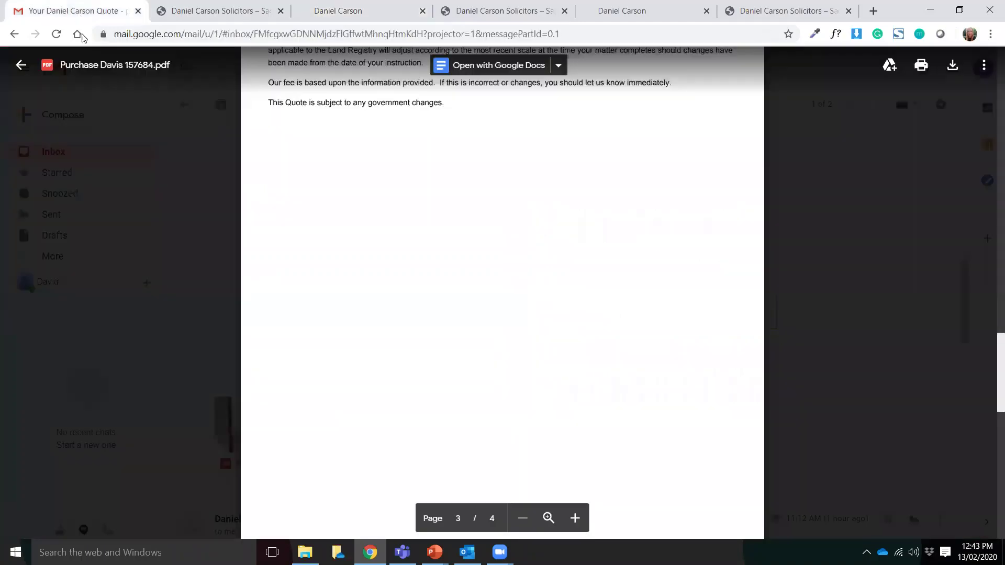
{"action": "left_click", "coordinate": [143, 159]}
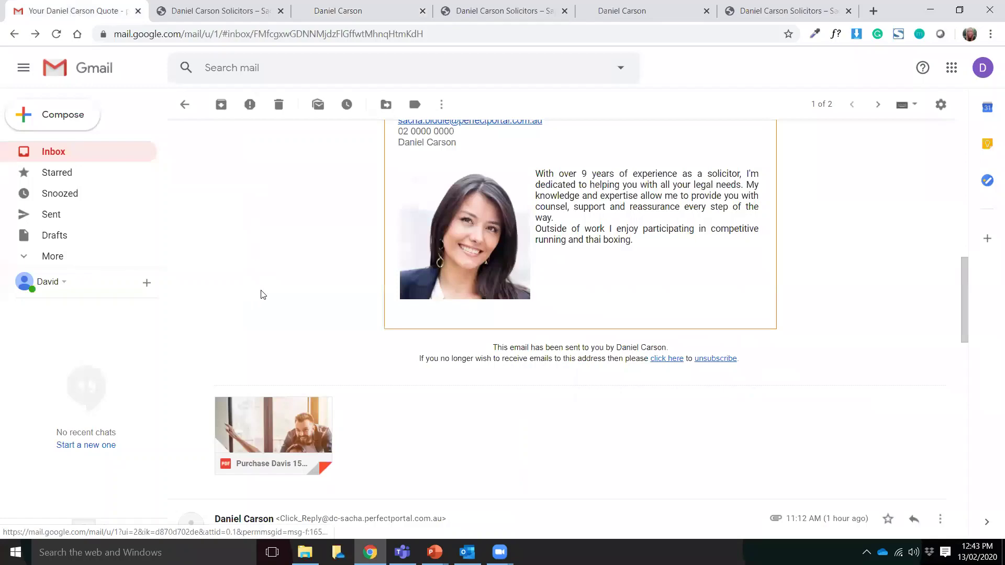
{"action": "scroll", "coordinate": [309, 287], "scroll_direction": "down", "scroll_amount": 10}
{"action": "left_click_drag", "start_coordinate": [964, 500], "coordinate": [959, 410]}
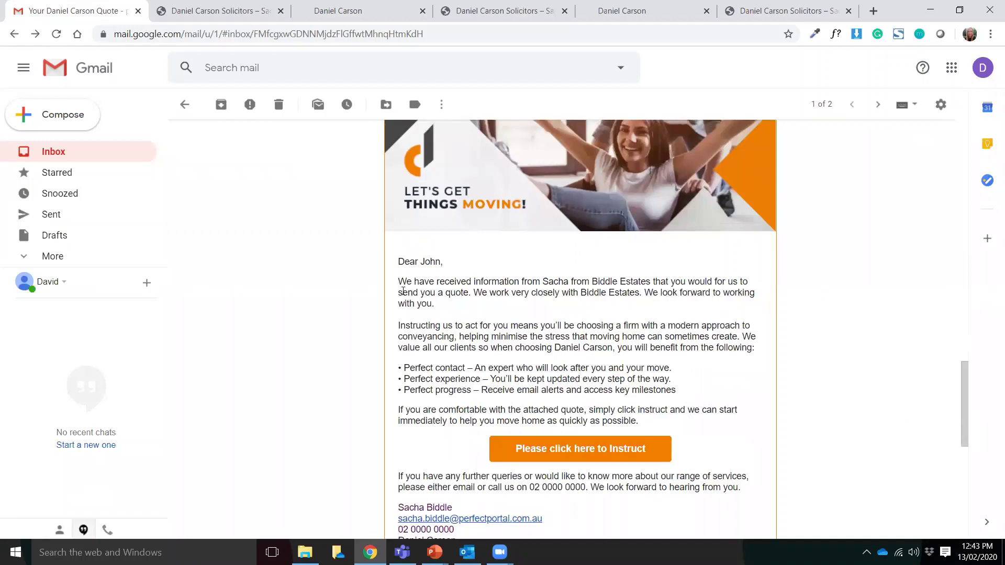
{"action": "left_click_drag", "start_coordinate": [403, 282], "coordinate": [532, 312]}
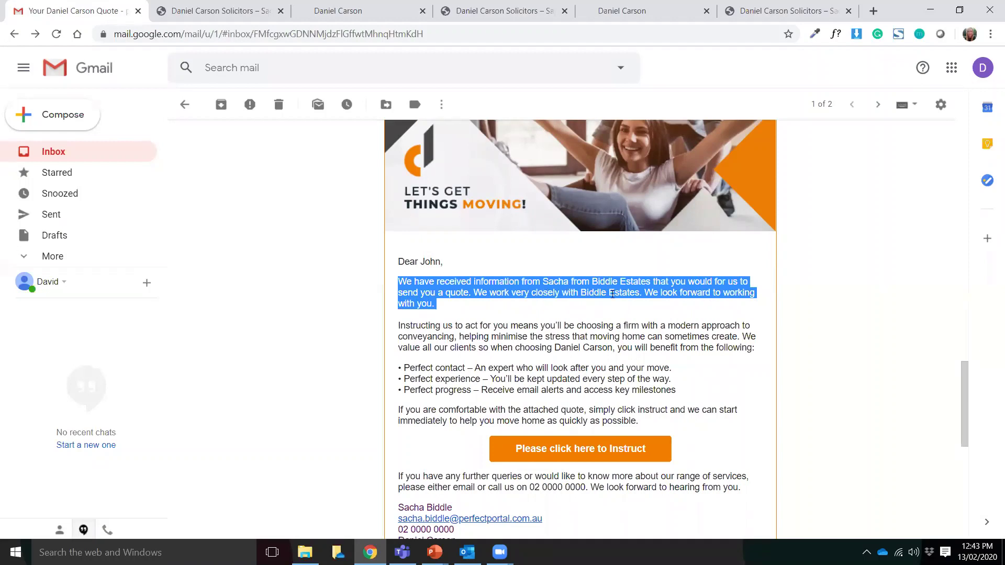
{"action": "left_click", "coordinate": [610, 315]}
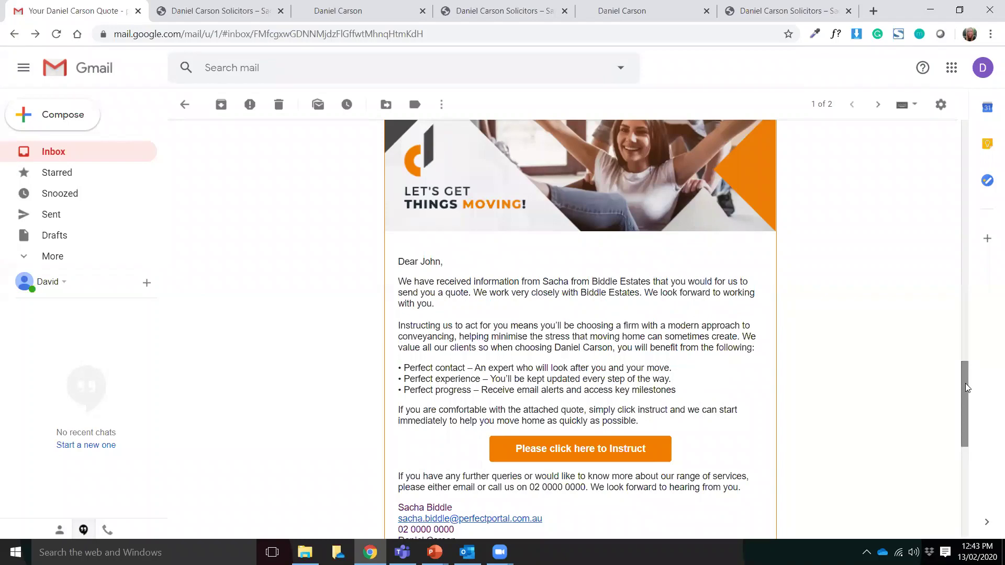
{"action": "left_click_drag", "start_coordinate": [964, 387], "coordinate": [965, 401]}
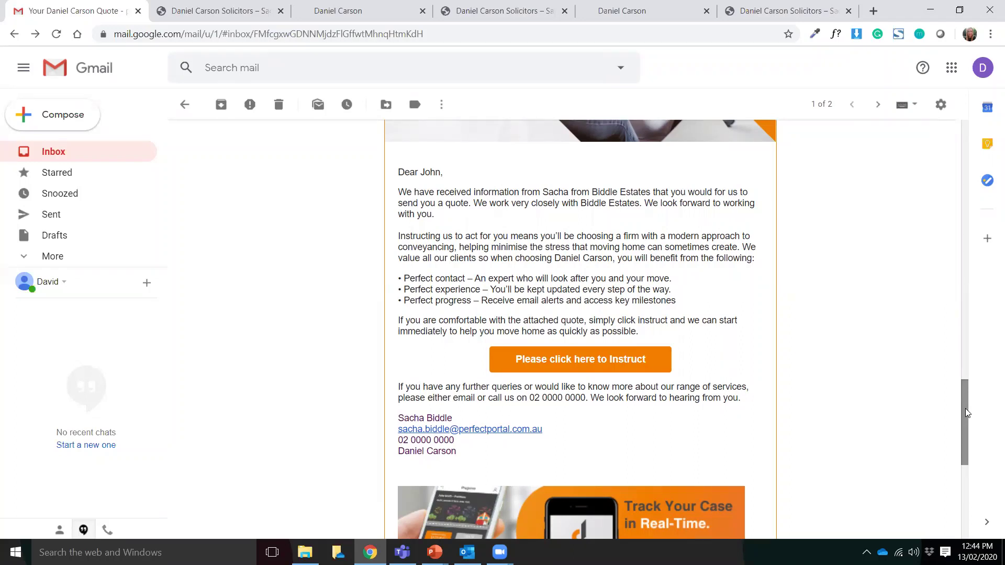
{"action": "scroll", "coordinate": [965, 412], "scroll_direction": "up", "scroll_amount": 5}
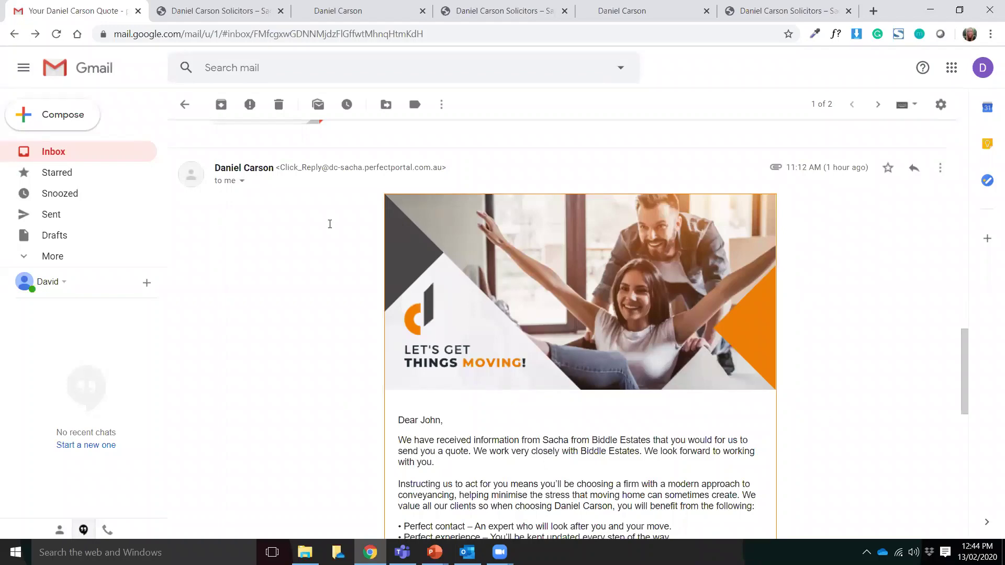
Step: Return to Perfect Portal and examine the list of email designs in the general settings
{"action": "left_click", "coordinate": [203, 7]}
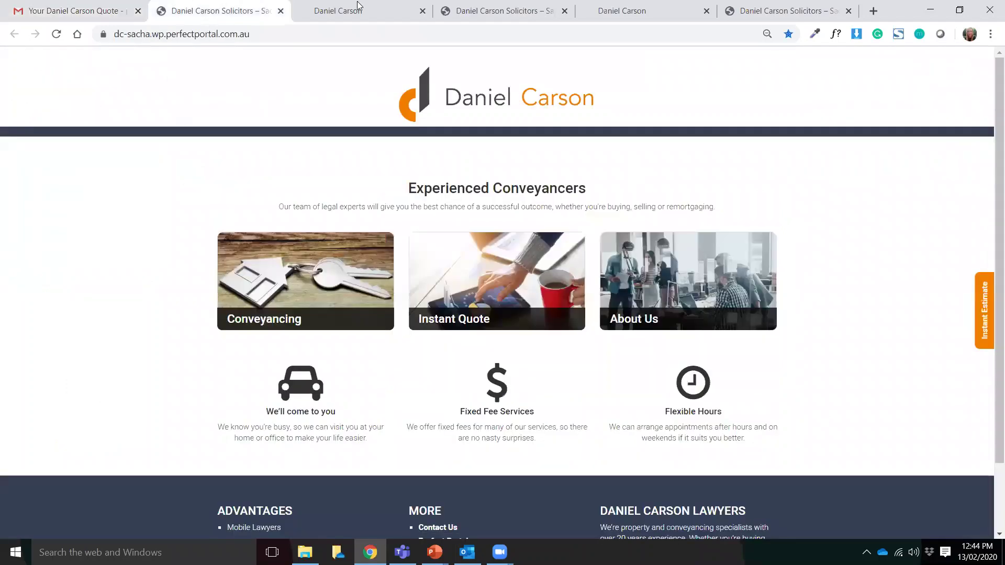
{"action": "left_click", "coordinate": [361, 7]}
{"action": "left_click", "coordinate": [13, 325]}
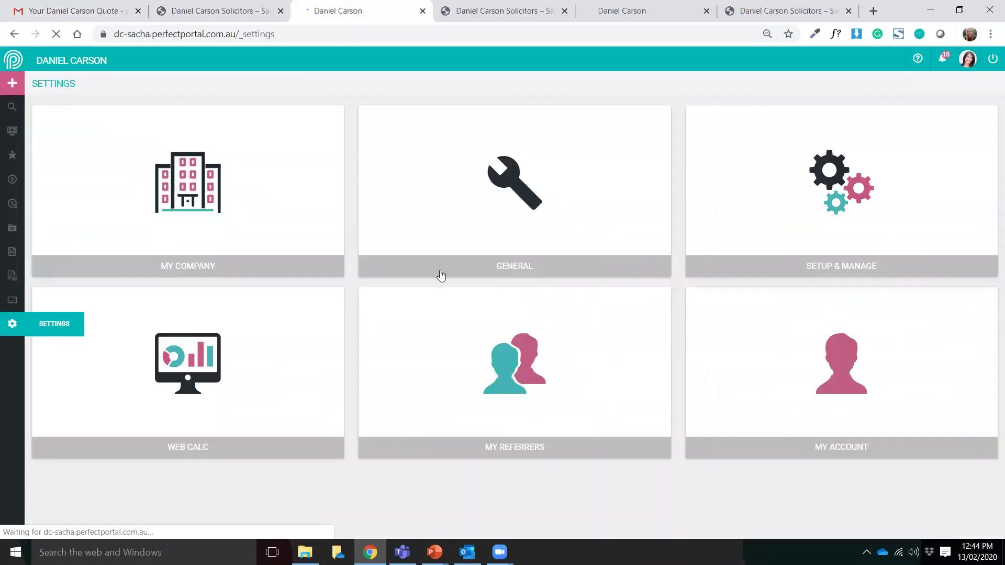
{"action": "left_click", "coordinate": [533, 185]}
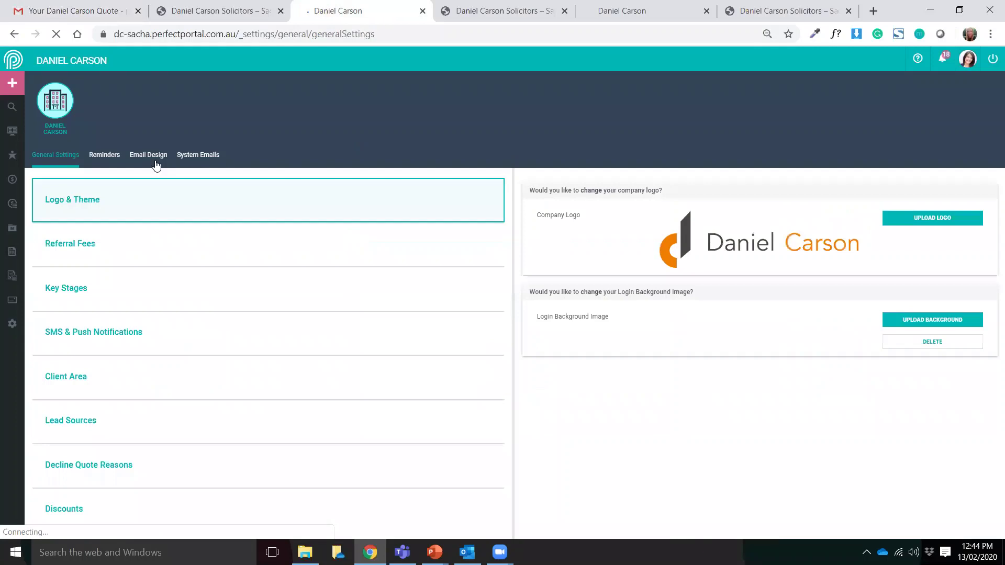
{"action": "left_click", "coordinate": [153, 155]}
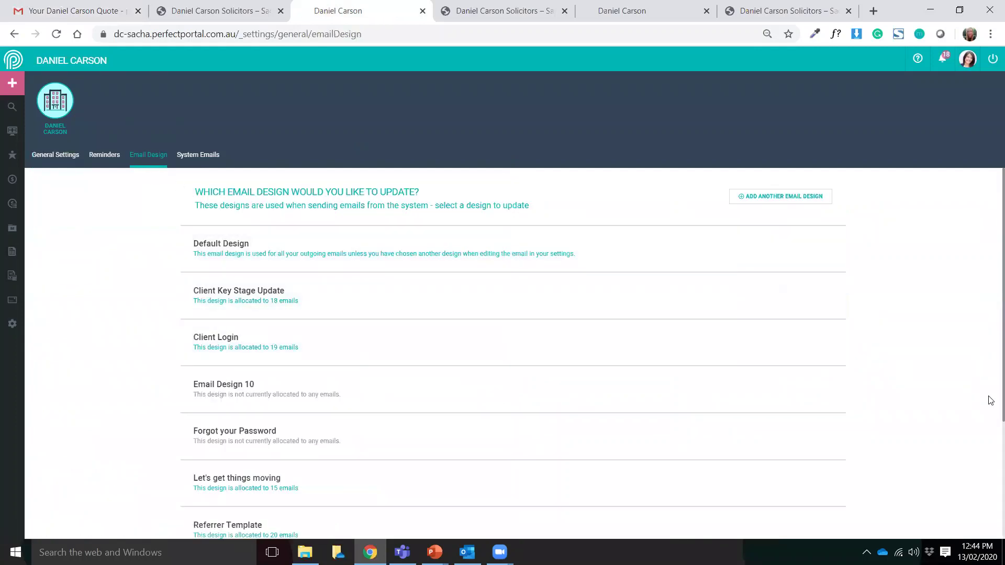
{"action": "scroll", "coordinate": [990, 407], "scroll_direction": "down", "scroll_amount": 3}
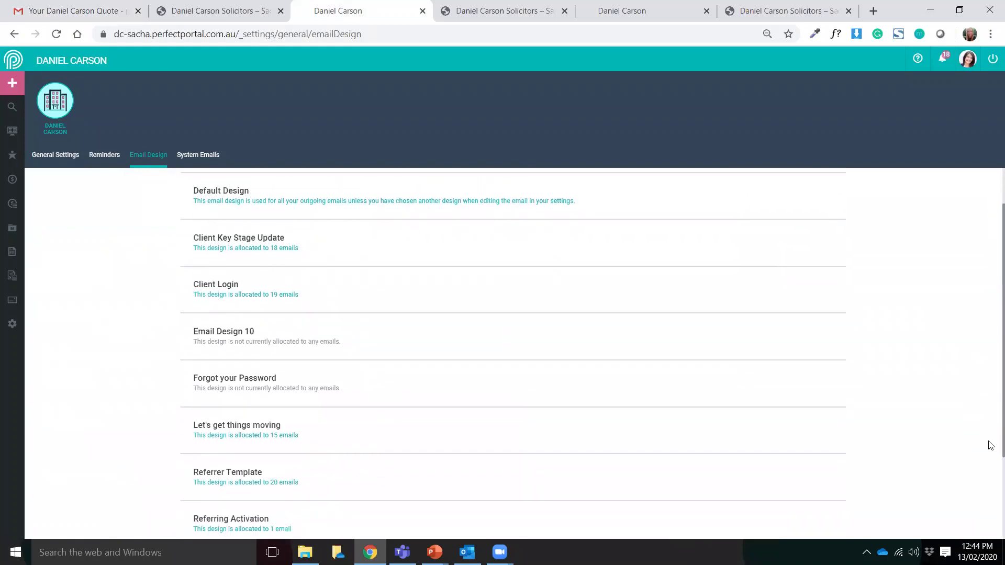
{"action": "scroll", "coordinate": [989, 468], "scroll_direction": "down", "scroll_amount": 2}
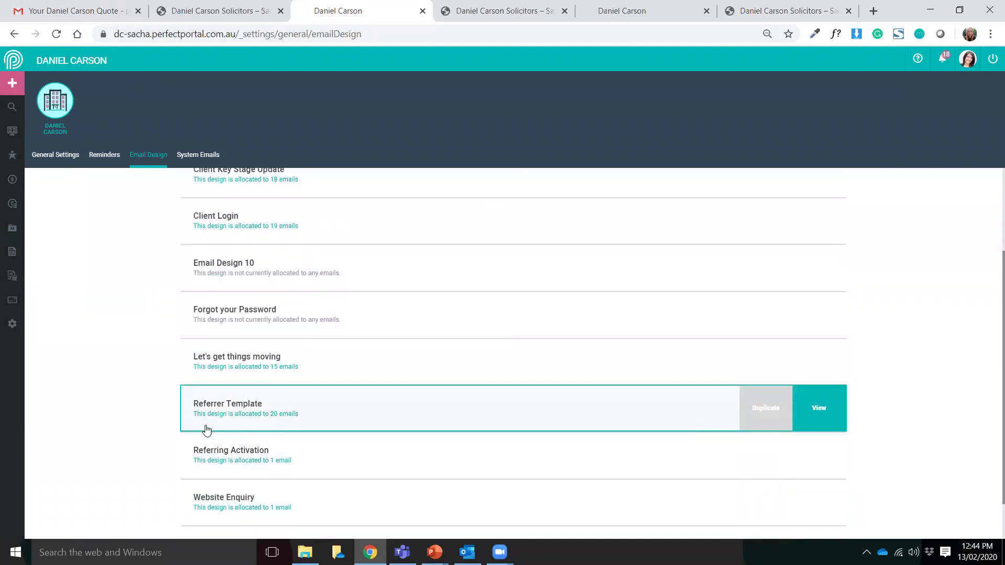
{"action": "left_click_drag", "start_coordinate": [215, 431], "coordinate": [124, 442]}
{"action": "left_click", "coordinate": [122, 442]}
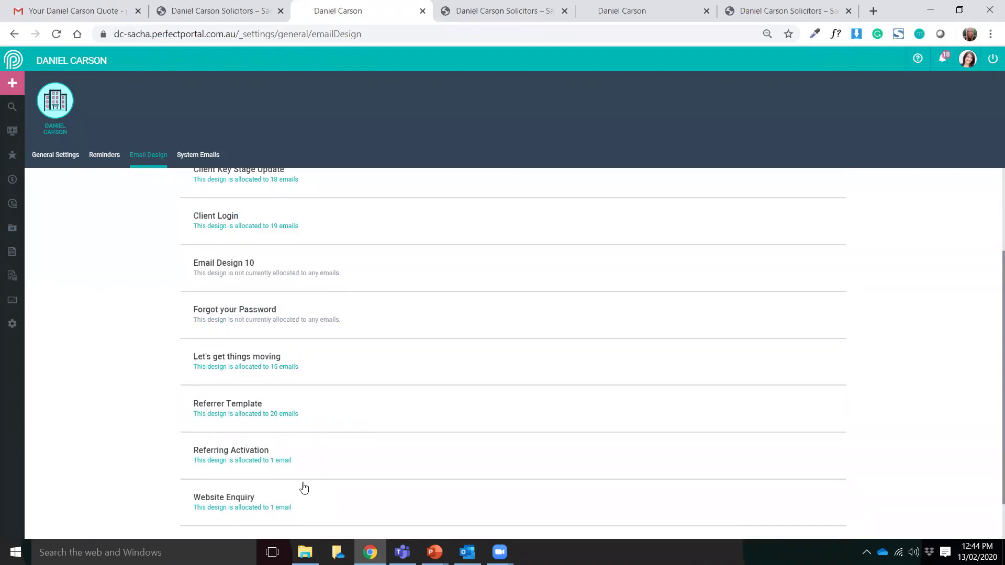
Step: Open the Support Centre and browse through its training videos
{"action": "left_click", "coordinate": [917, 58]}
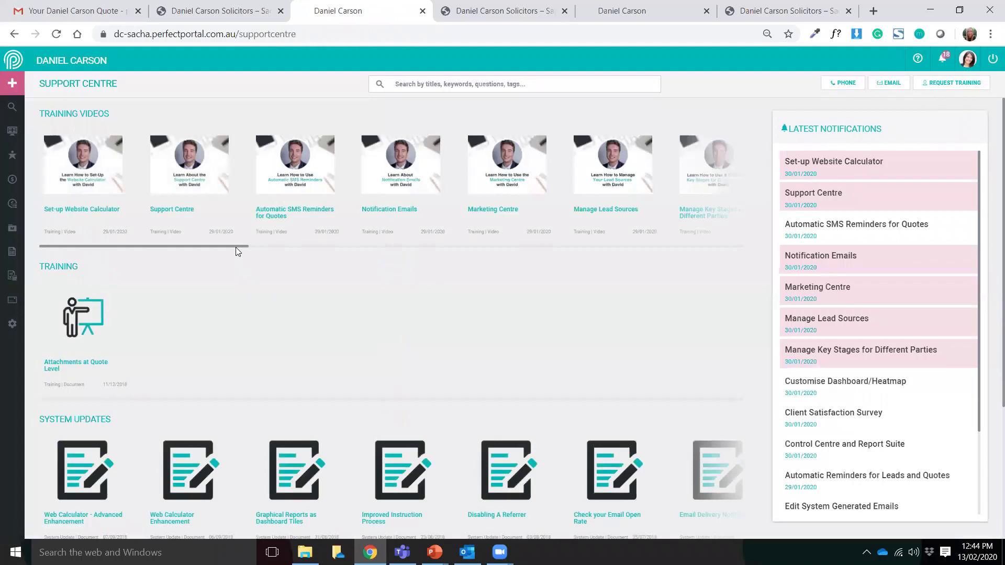
{"action": "left_click_drag", "start_coordinate": [236, 246], "coordinate": [616, 279]}
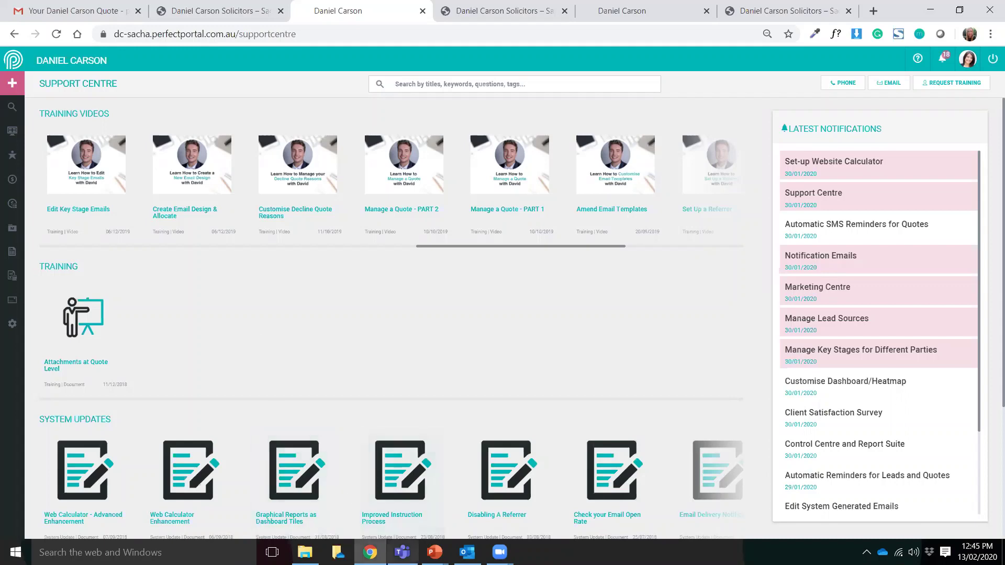
Step: Switch to the running PowerPoint slide show and advance from Live Feature Demo to the SMS slide
{"action": "mouse_move", "coordinate": [434, 552]}
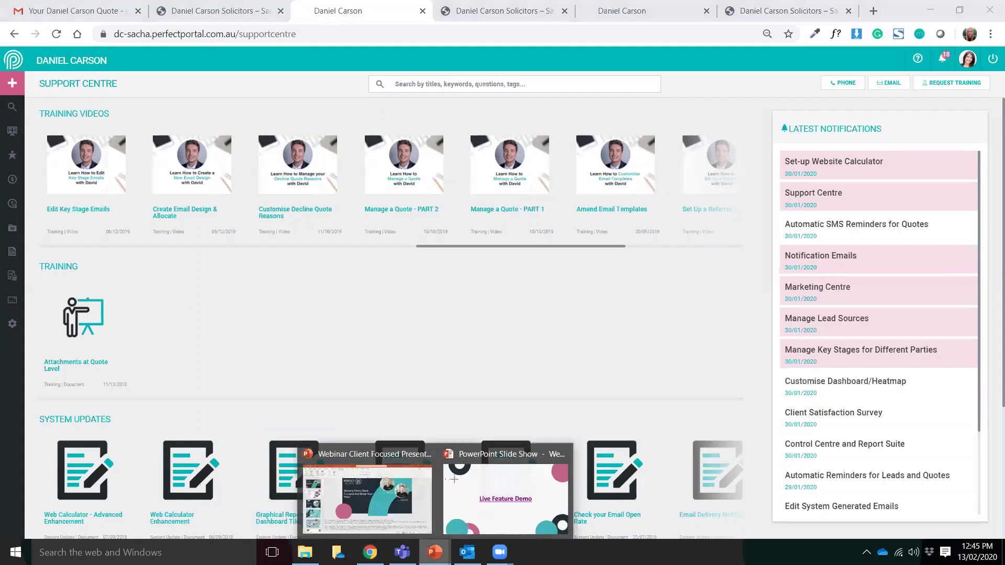
{"action": "left_click", "coordinate": [498, 469]}
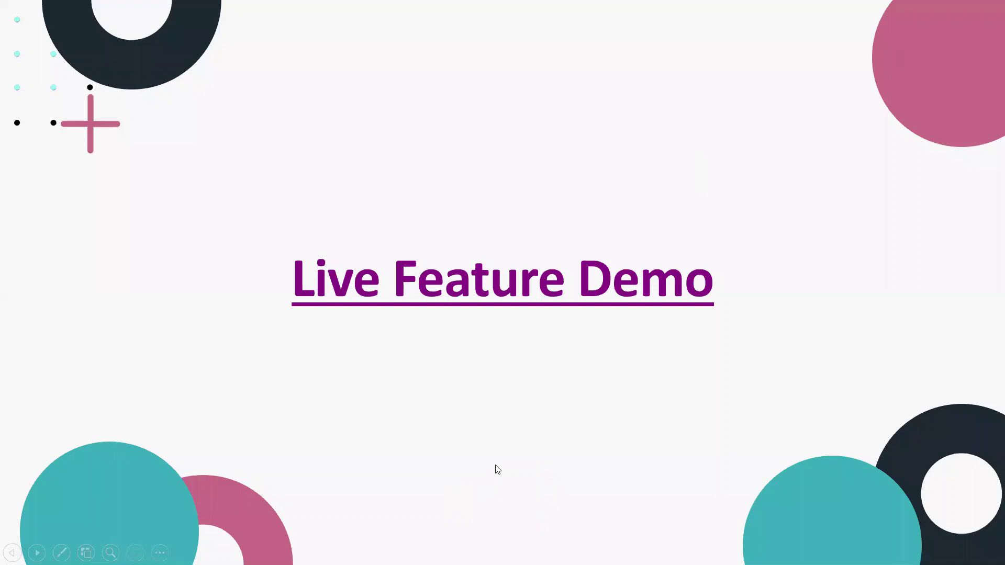
{"action": "left_click", "coordinate": [497, 469]}
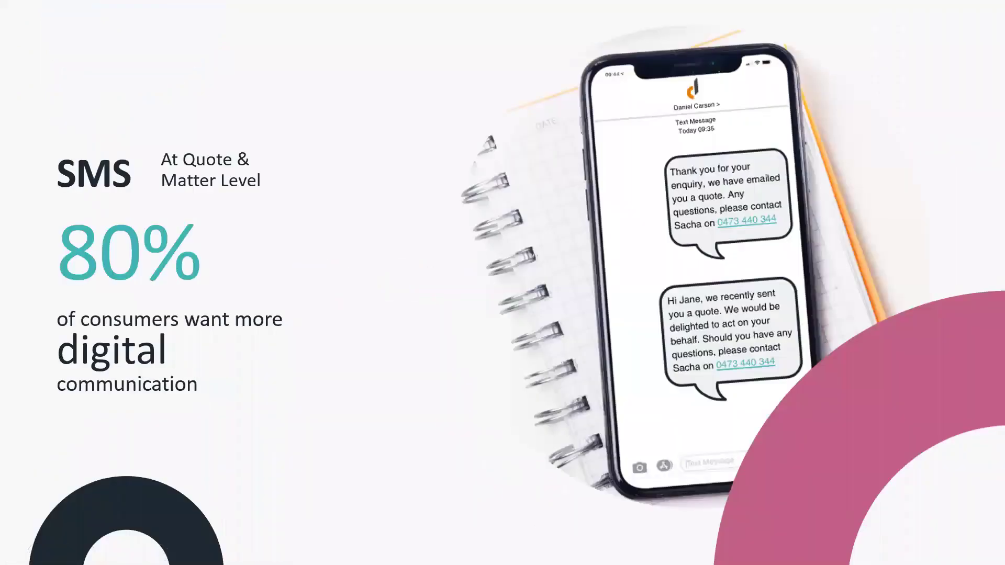
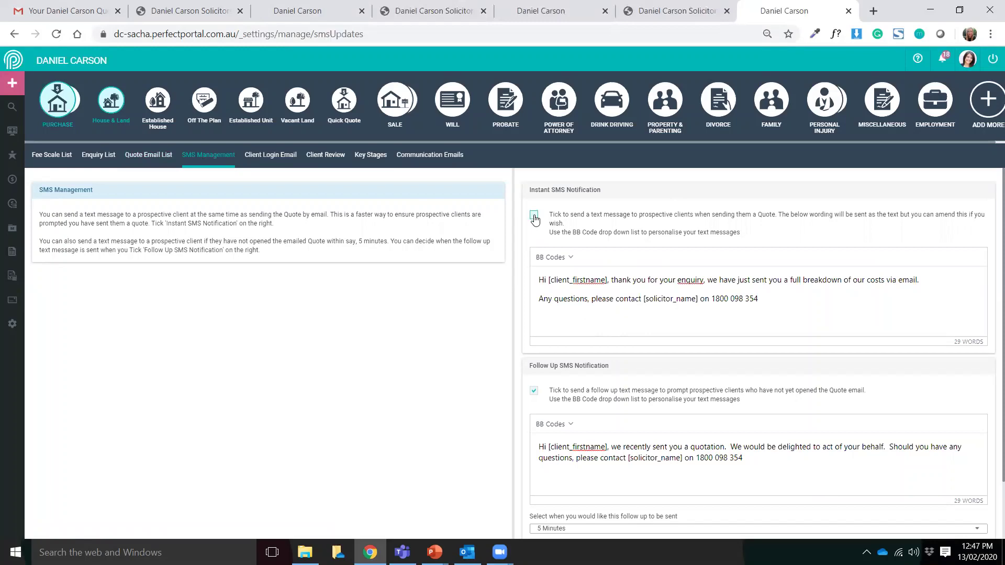
Step: Tick the instant SMS notification for House & Land quotes and toggle the follow-up SMS notification off and back on
{"action": "left_click", "coordinate": [534, 216]}
{"action": "left_click", "coordinate": [534, 392]}
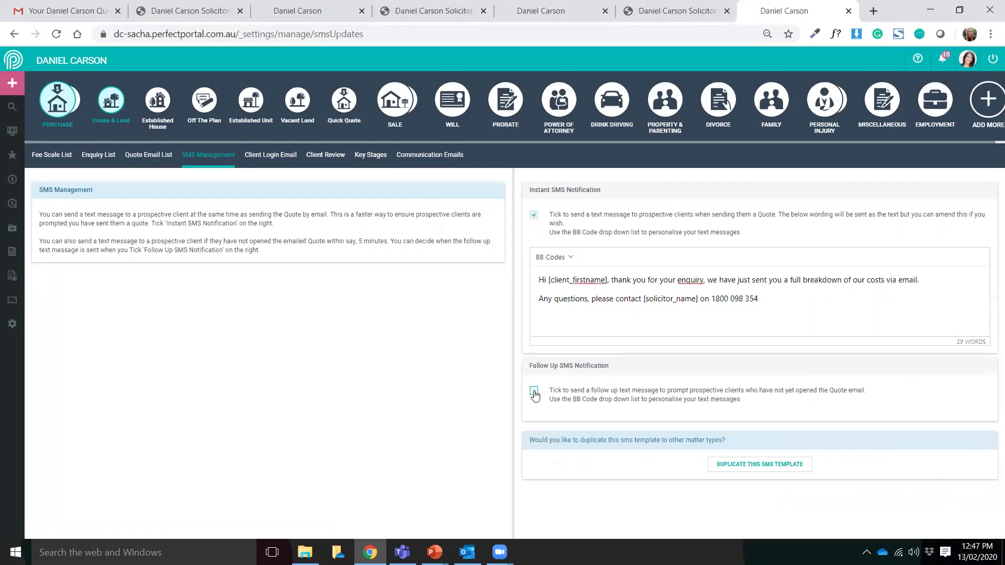
{"action": "left_click", "coordinate": [533, 392]}
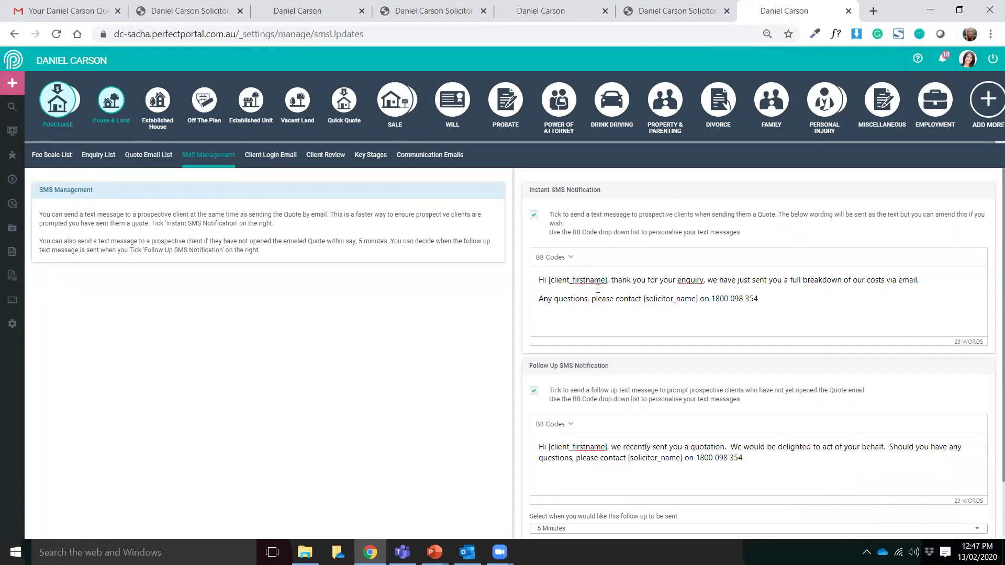
Step: Highlight the client first name placeholder in the instant SMS text and examine the Client BB Codes available for personalising it
{"action": "left_click", "coordinate": [553, 281]}
{"action": "left_click_drag", "start_coordinate": [547, 281], "coordinate": [612, 280]}
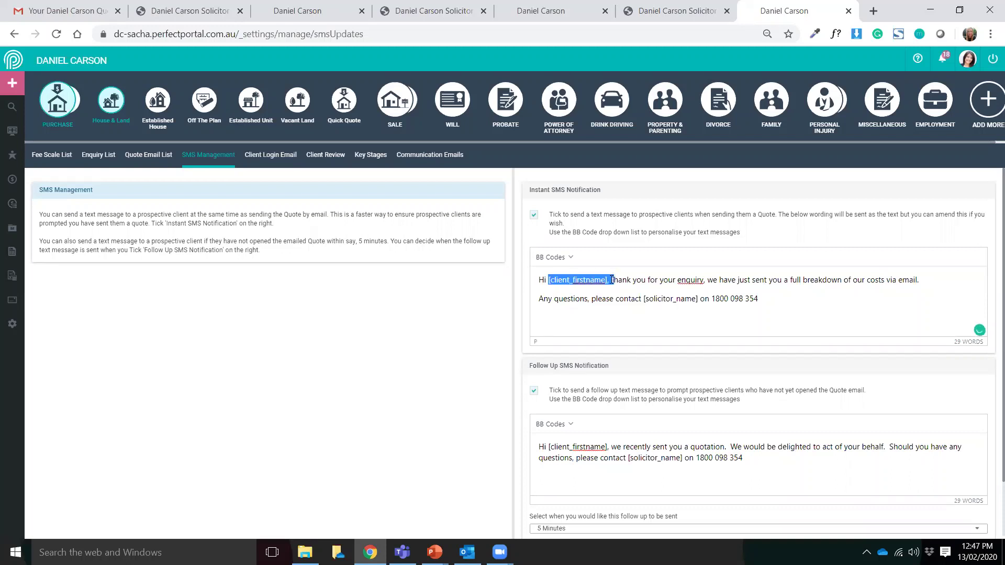
{"action": "left_click", "coordinate": [606, 293]}
{"action": "left_click", "coordinate": [553, 257]}
{"action": "mouse_move", "coordinate": [549, 275]}
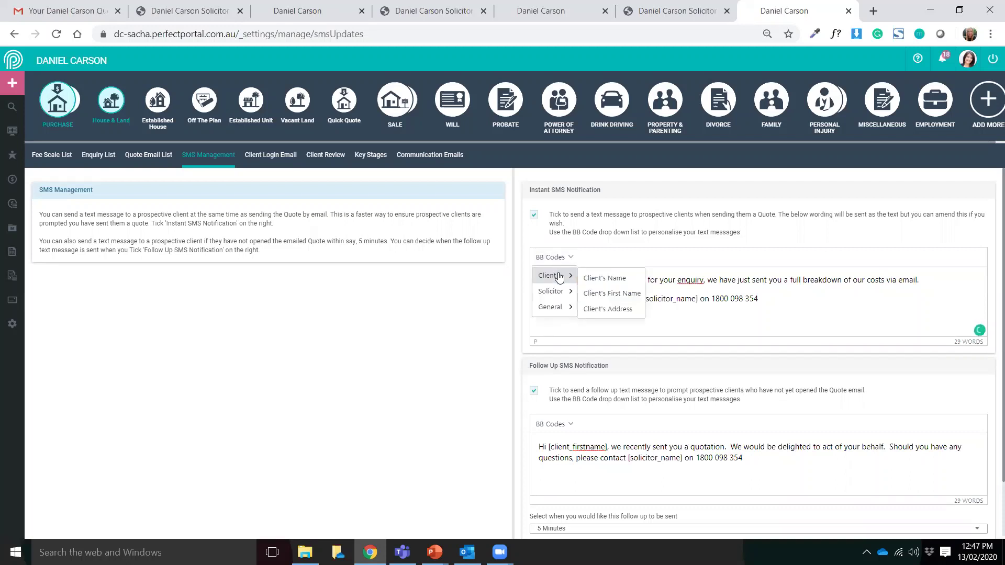
{"action": "left_click", "coordinate": [582, 334]}
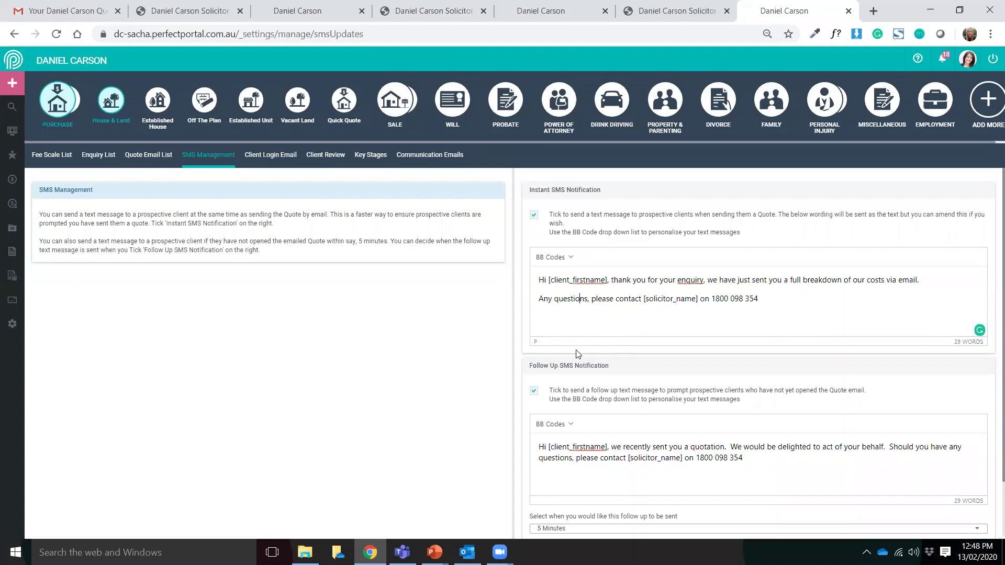
Step: Open the list of reminders in the general settings
{"action": "left_click", "coordinate": [12, 325]}
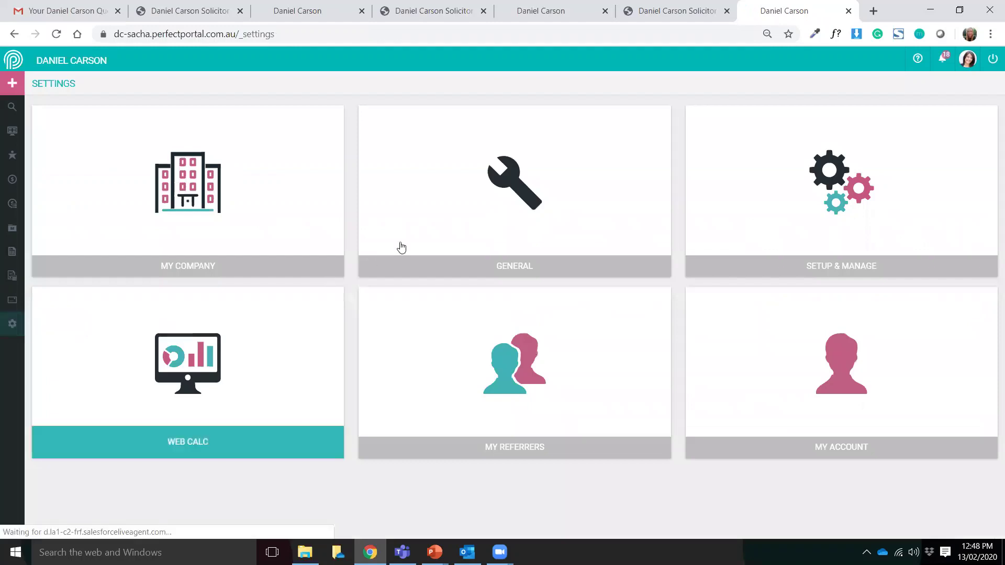
{"action": "left_click", "coordinate": [426, 235]}
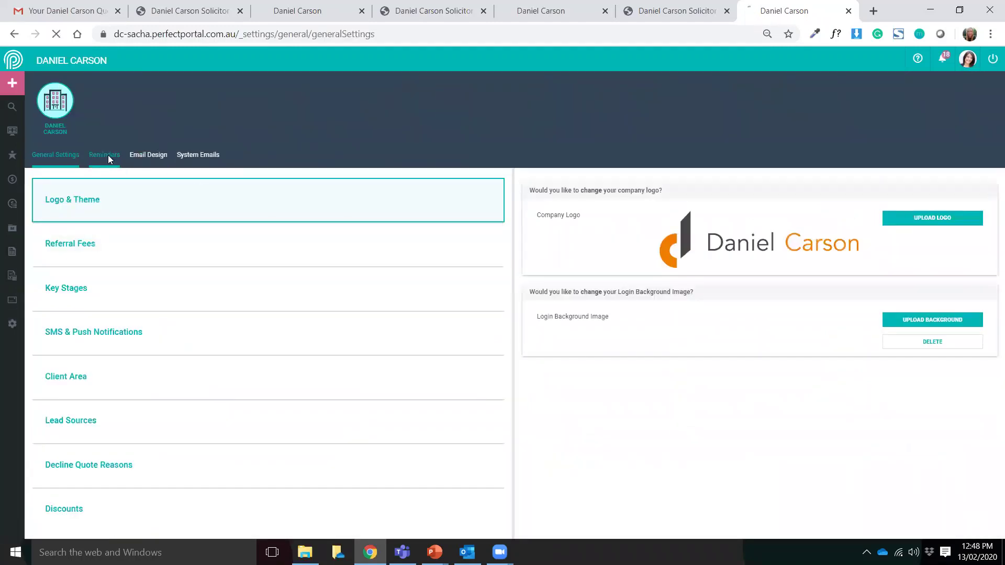
{"action": "left_click", "coordinate": [108, 155]}
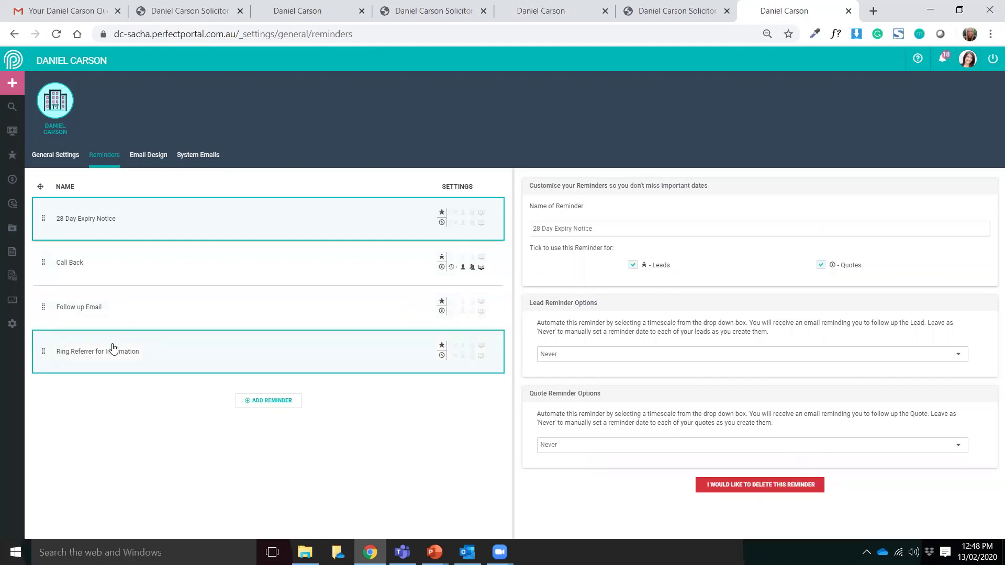
Step: Open the Call Back reminder and set its quote reminder timescale to 1 Day After the Quote is Raised
{"action": "left_click", "coordinate": [175, 284]}
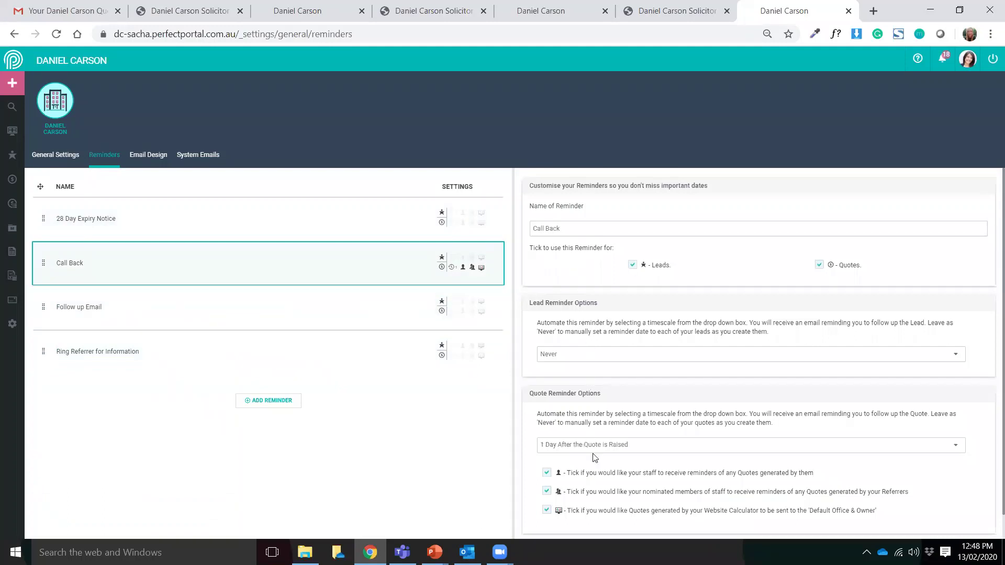
{"action": "left_click", "coordinate": [619, 439]}
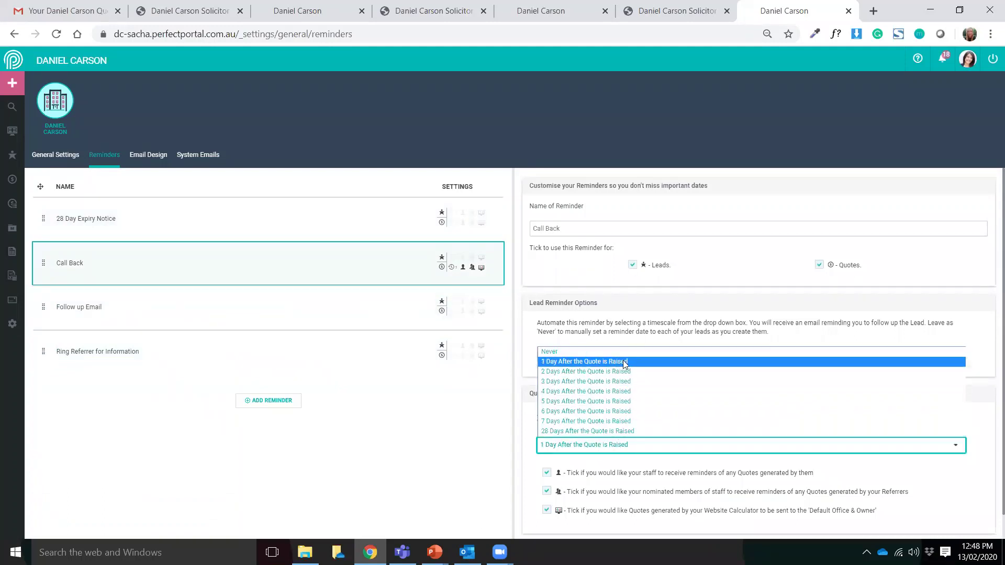
{"action": "left_click", "coordinate": [623, 362]}
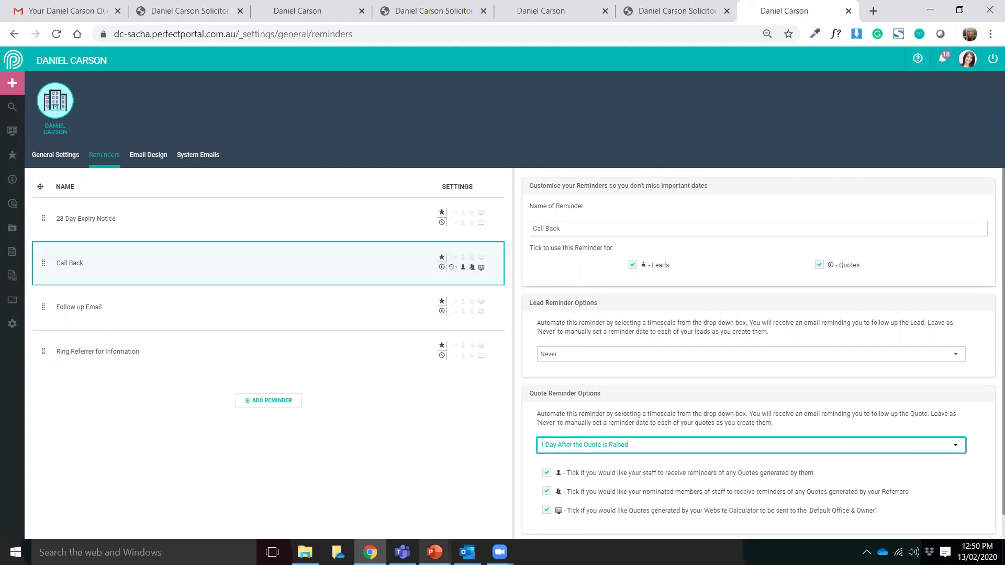
Step: Switch to the running PowerPoint slide show and advance past the Live Feature Demo slide
{"action": "left_click", "coordinate": [434, 552]}
{"action": "left_click", "coordinate": [505, 502]}
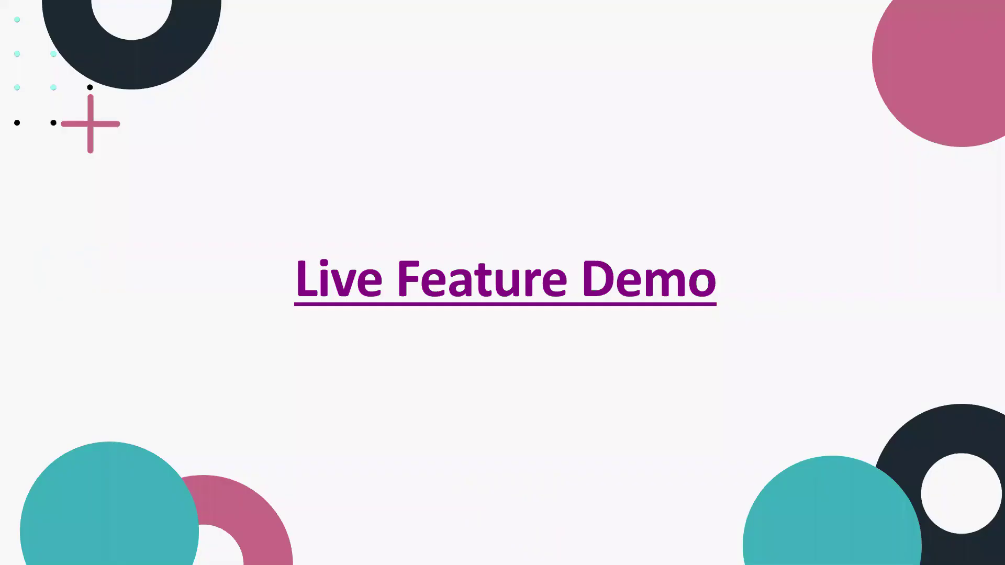
{"action": "key", "text": "Right"}
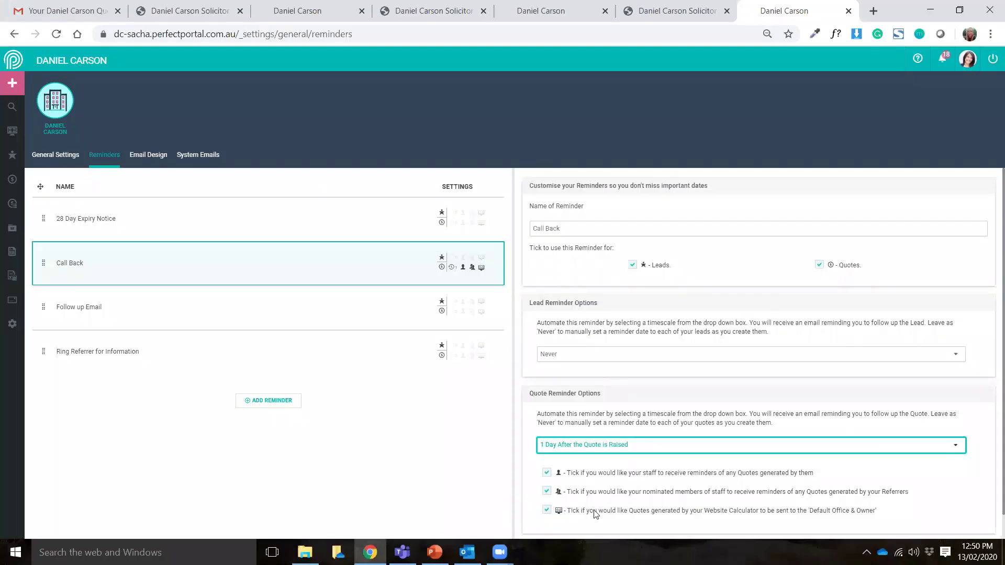
Step: Return to the quote email in Gmail and instruct the firm through the link in its body
{"action": "left_click", "coordinate": [89, 12]}
{"action": "left_click_drag", "start_coordinate": [961, 336], "coordinate": [964, 370]}
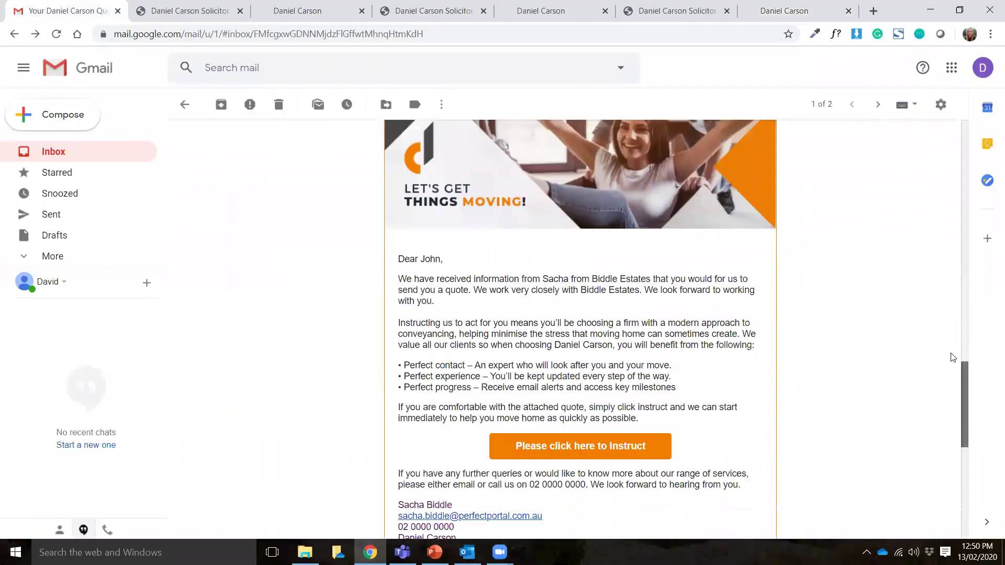
{"action": "left_click", "coordinate": [598, 445]}
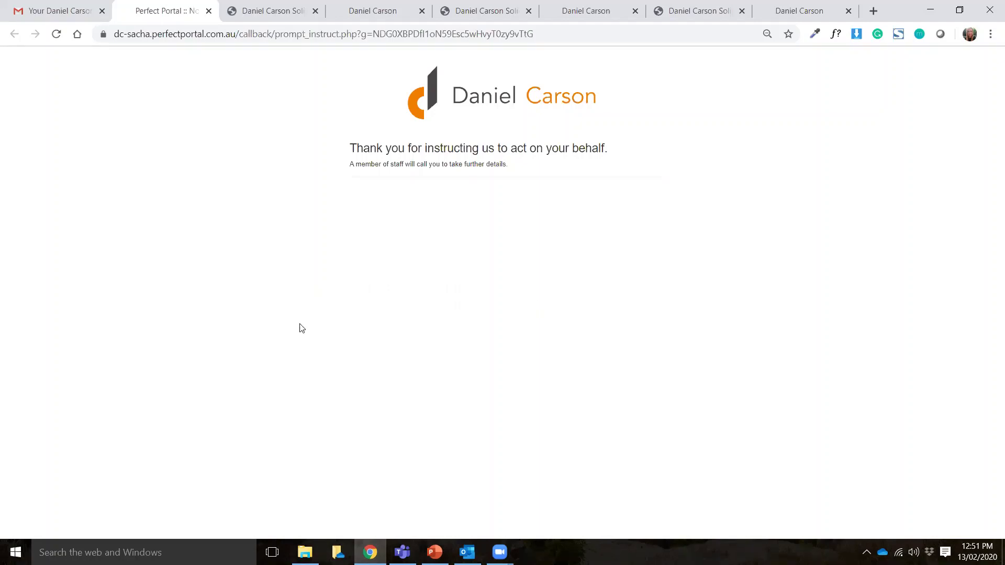
Step: Return to Perfect Portal's Support Centre tab and open the Setup & Manage key stages list
{"action": "left_click", "coordinate": [373, 15]}
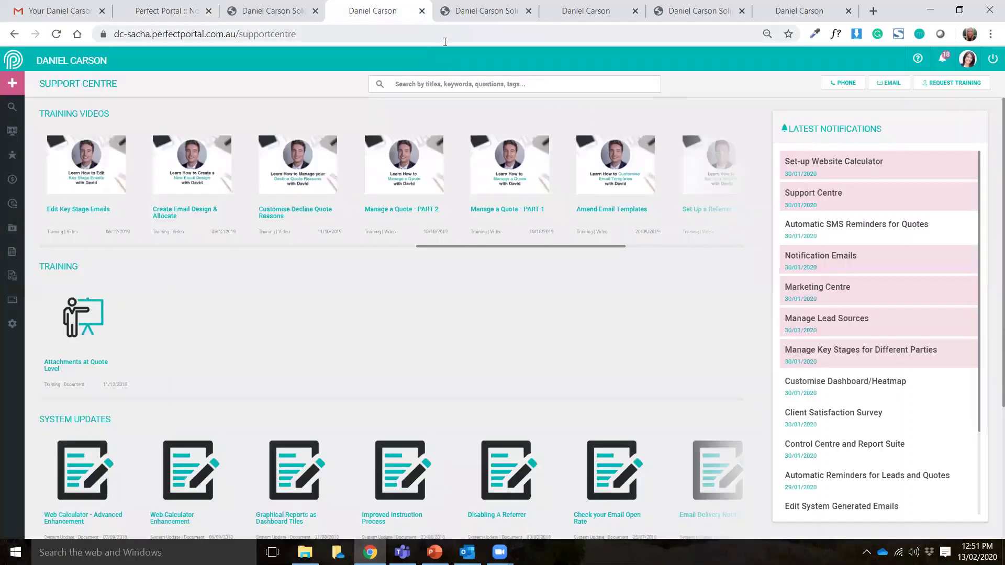
{"action": "left_click", "coordinate": [10, 328]}
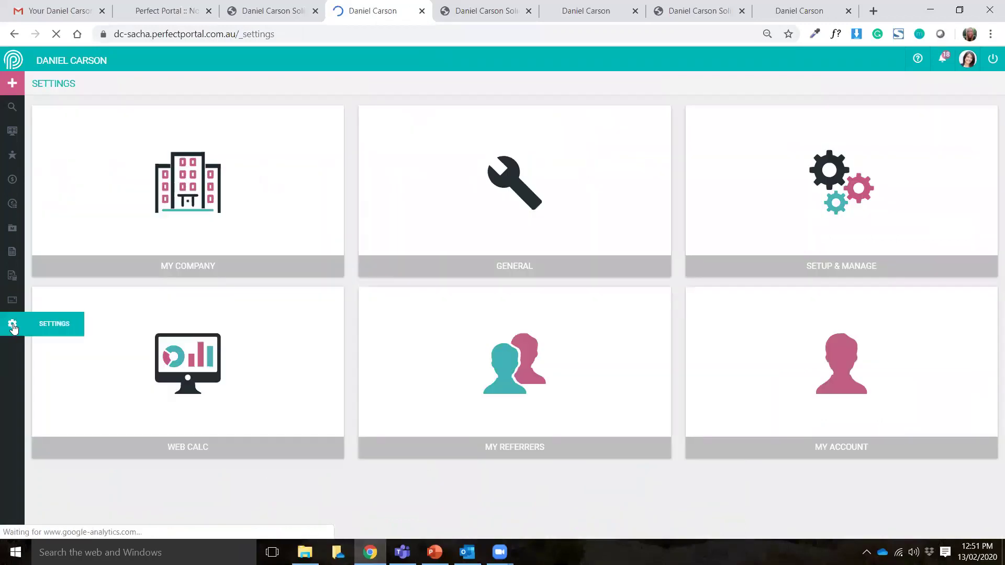
{"action": "left_click", "coordinate": [784, 215]}
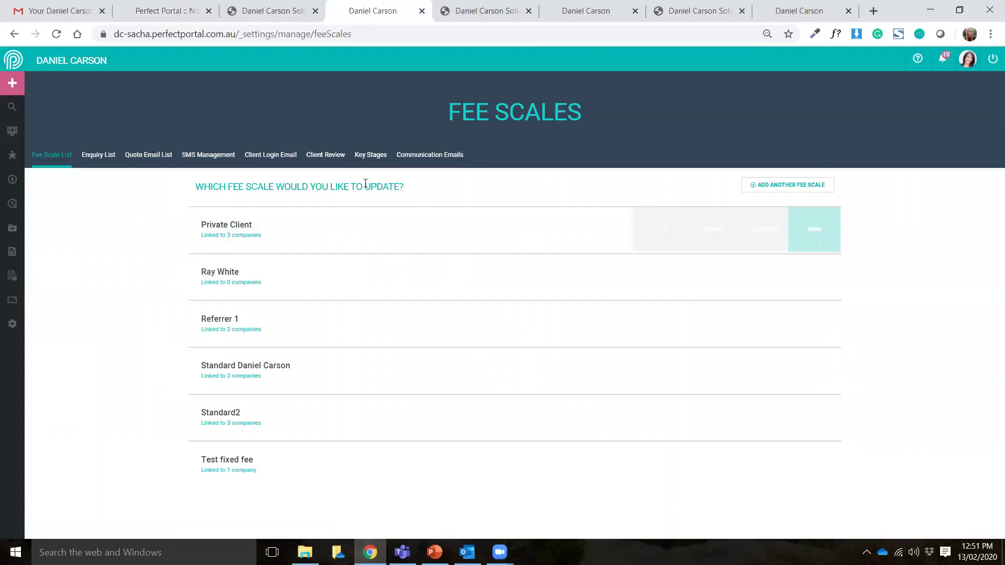
{"action": "left_click", "coordinate": [373, 155]}
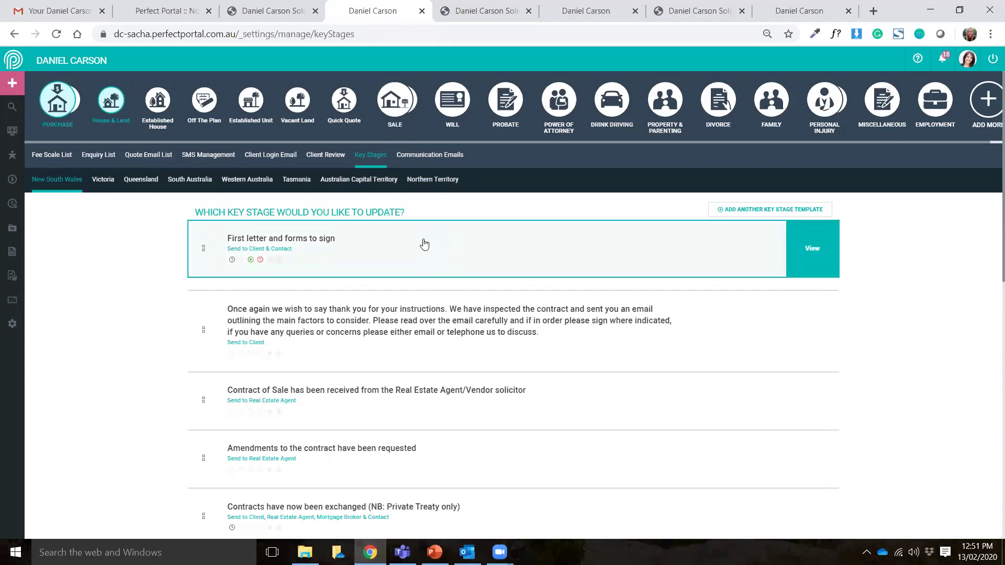
Step: Open the client's personalised communication for the First letter and forms to sign key stage and examine its Client BB Codes
{"action": "left_click", "coordinate": [424, 268]}
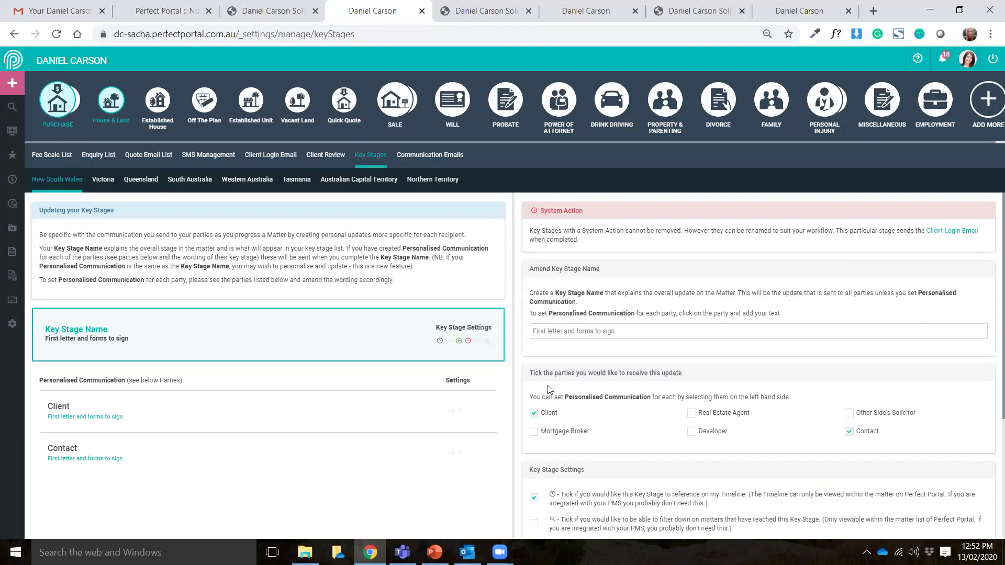
{"action": "left_click", "coordinate": [195, 417]}
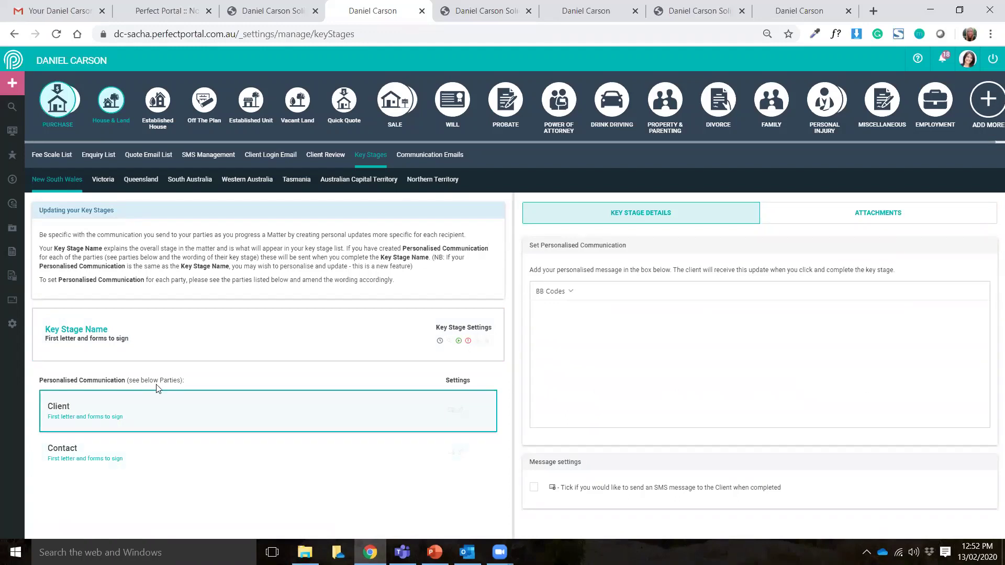
{"action": "left_click", "coordinate": [584, 347]}
{"action": "left_click", "coordinate": [559, 297]}
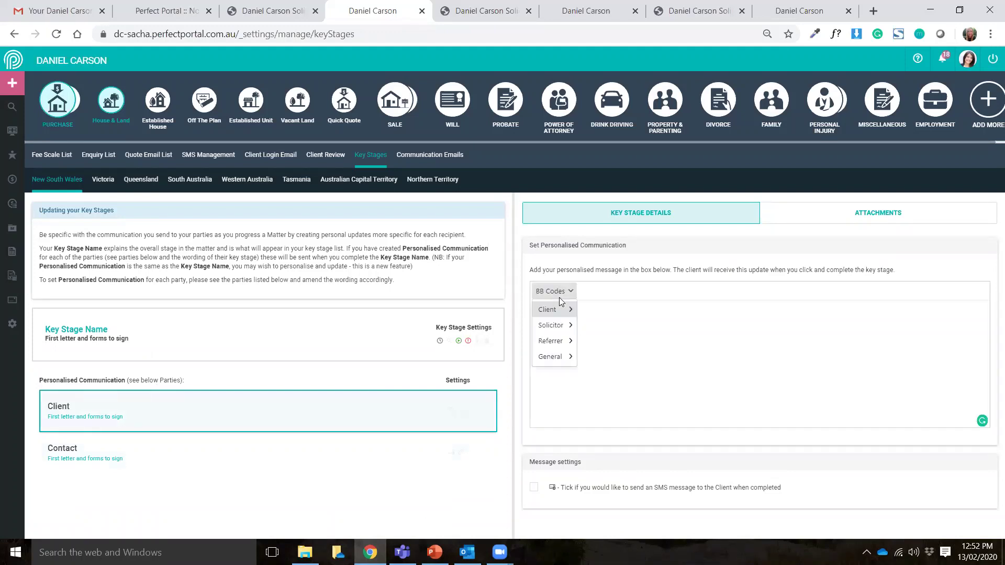
{"action": "mouse_move", "coordinate": [561, 313]}
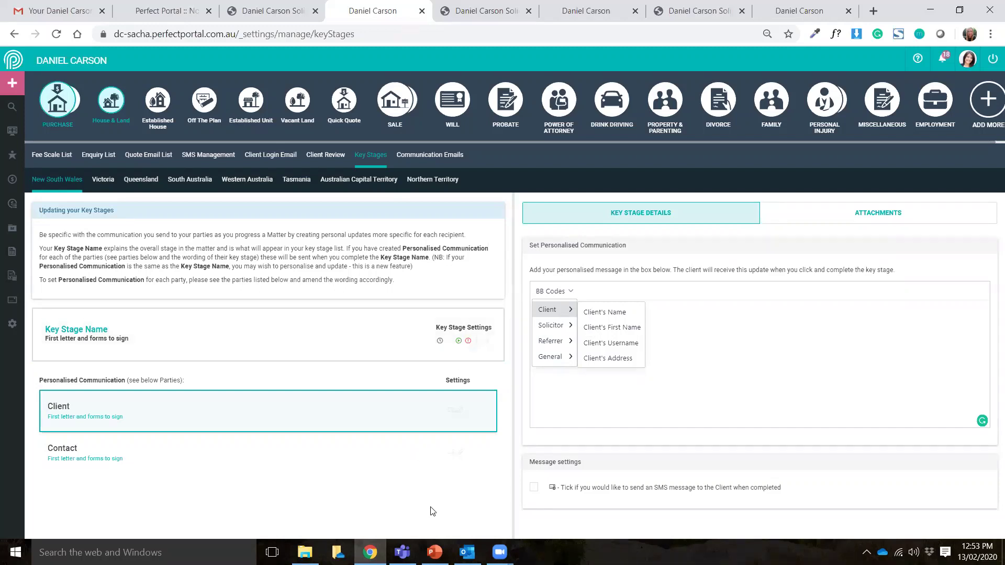
Step: Switch to PowerPoint and start the slide show from slide 11, Branded App
{"action": "key", "text": "alt+Tab"}
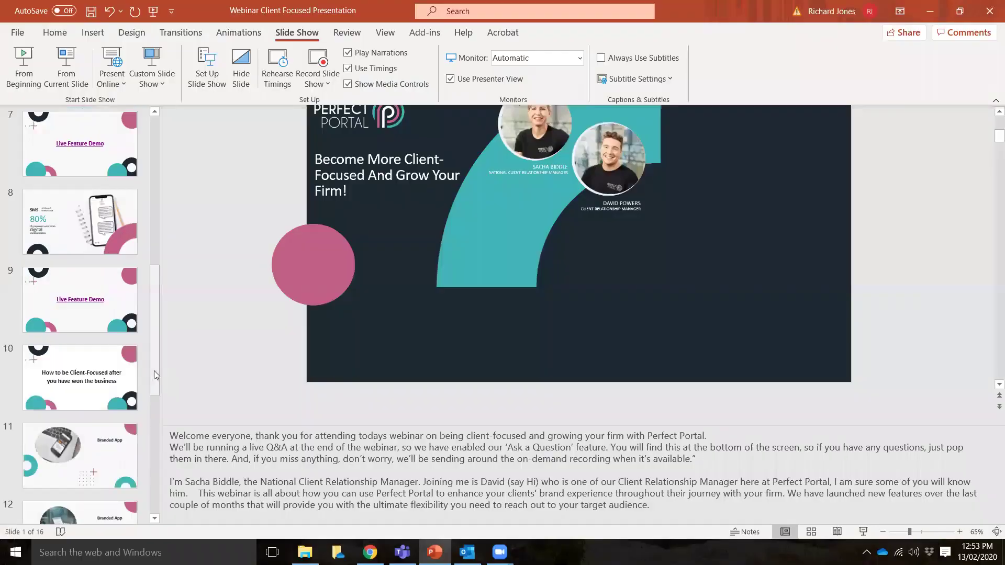
{"action": "left_click", "coordinate": [87, 465]}
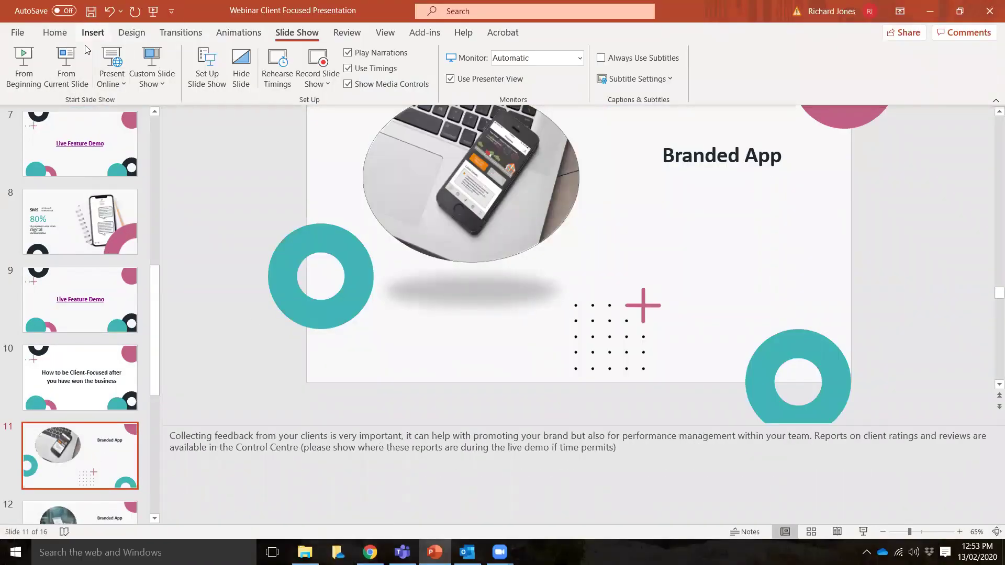
{"action": "left_click", "coordinate": [73, 60]}
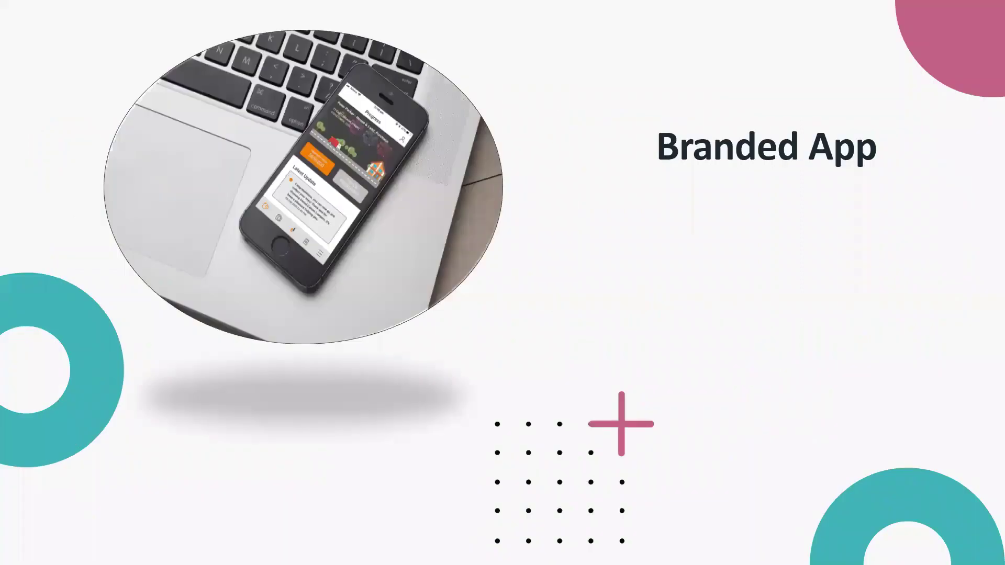